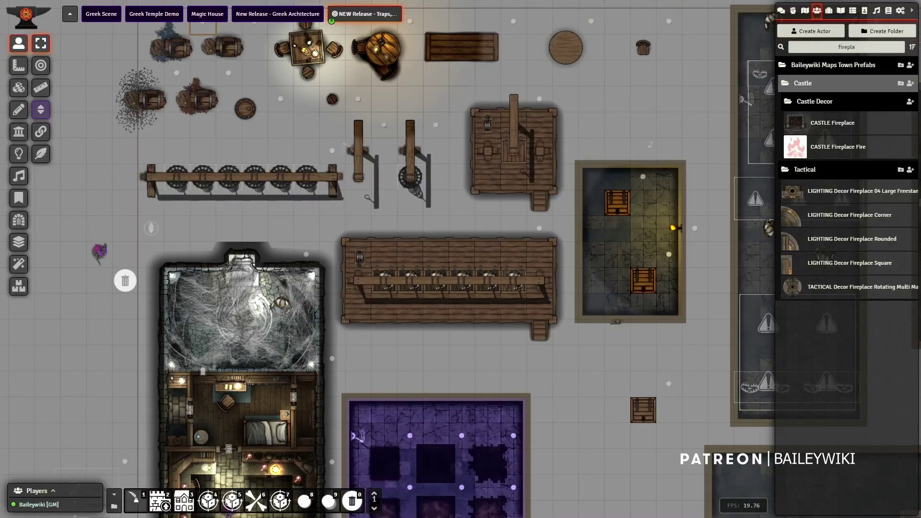
Review the basic configuration of the single gallows' overhead beam tile and close it without changes.
scroll(410, 248, up, 2)
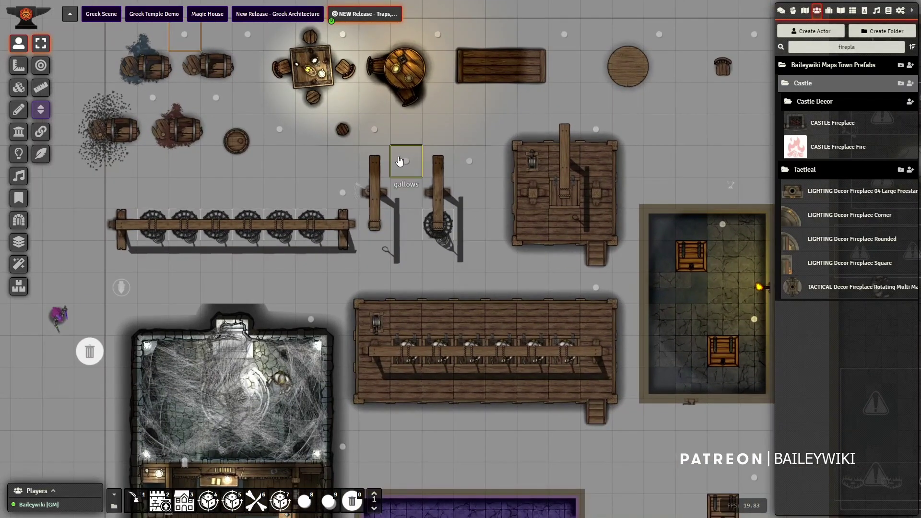
scroll(407, 245, up, 1)
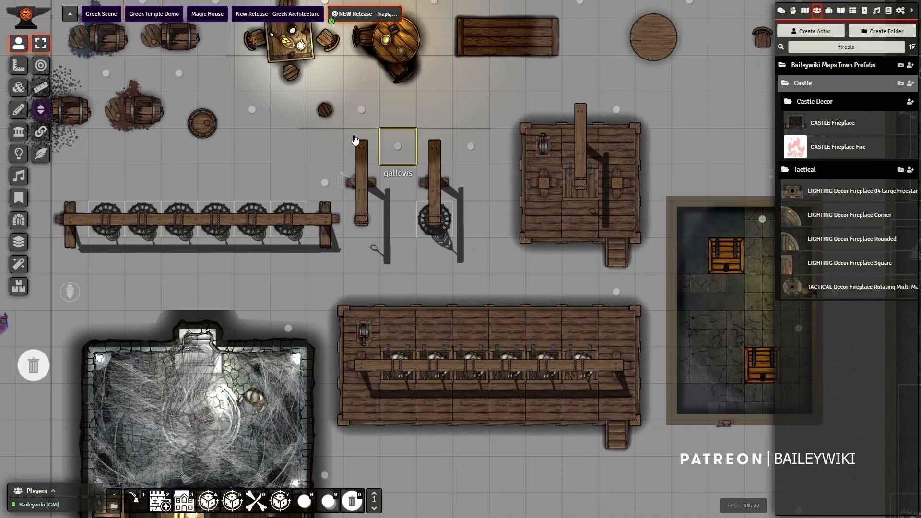
click(19, 87)
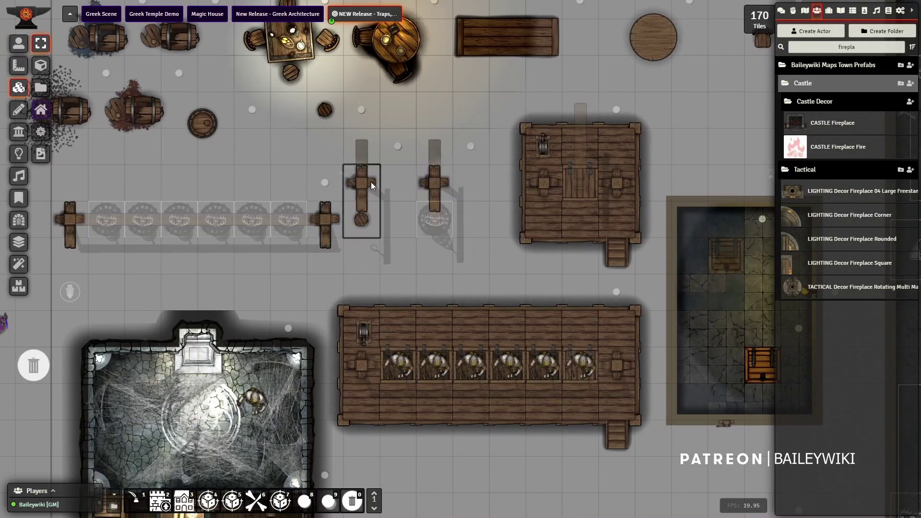
double_click(356, 174)
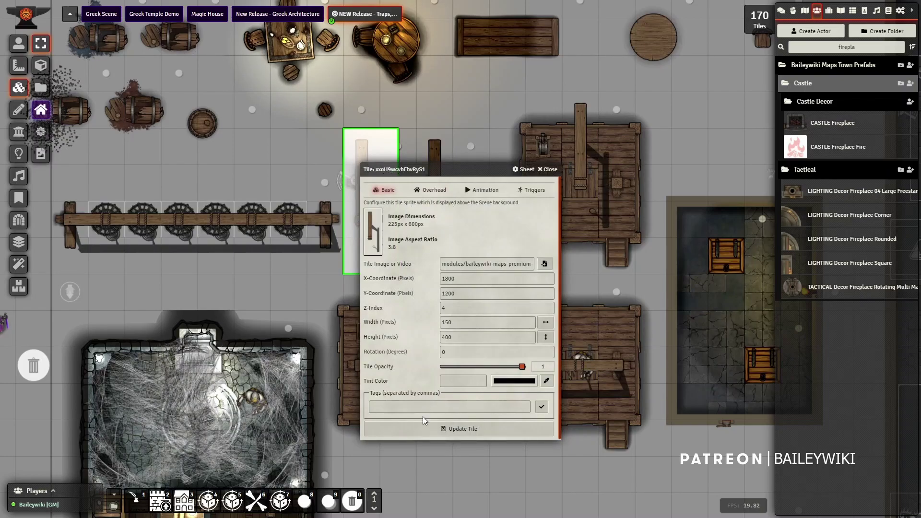
click(548, 170)
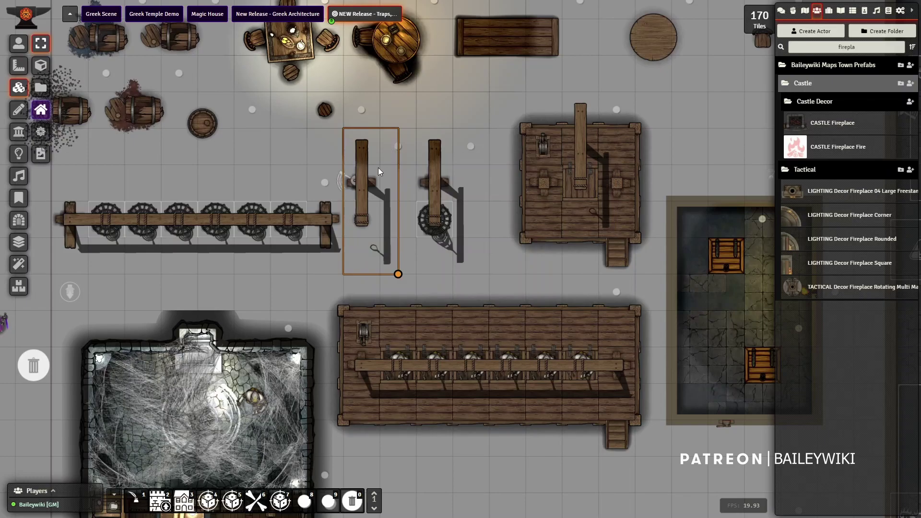
Check the basic configuration of the stool tile beneath the single gallows and close it.
scroll(478, 256, up, 3)
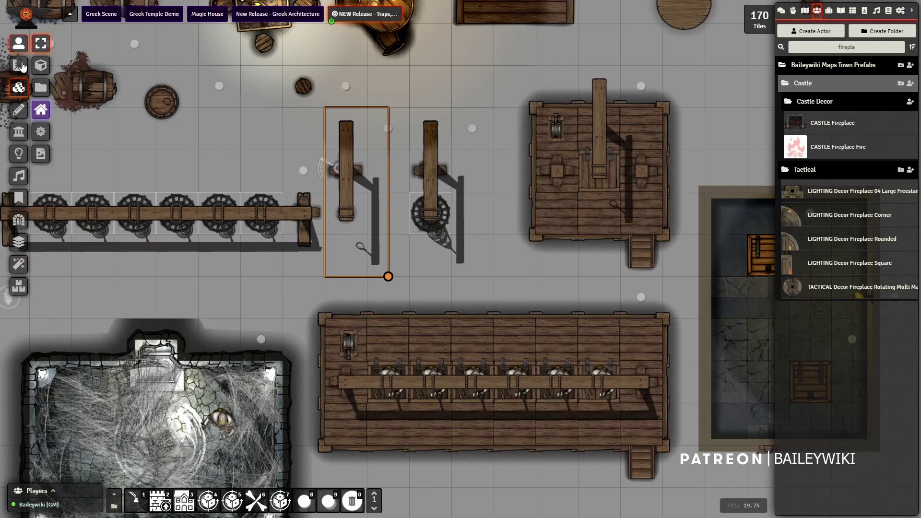
scroll(352, 175, up, 1)
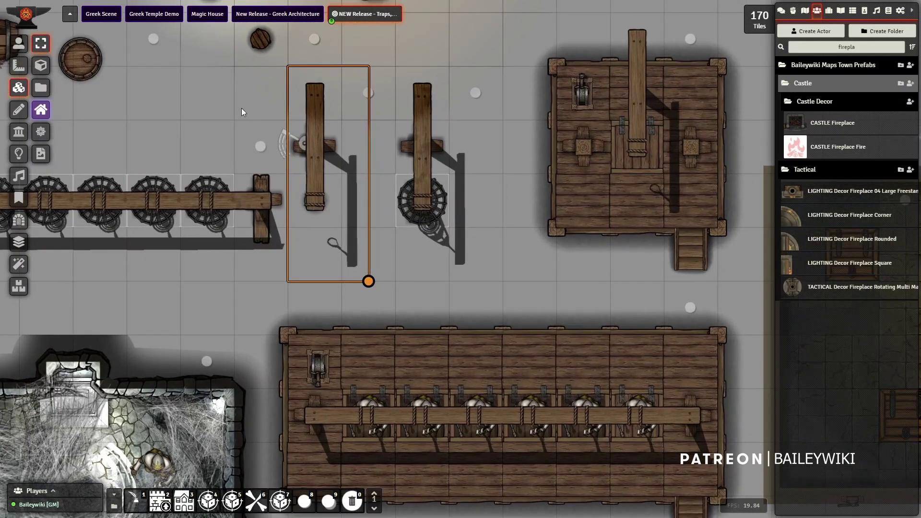
scroll(245, 109, down, 1)
click(42, 112)
double_click(324, 206)
click(546, 143)
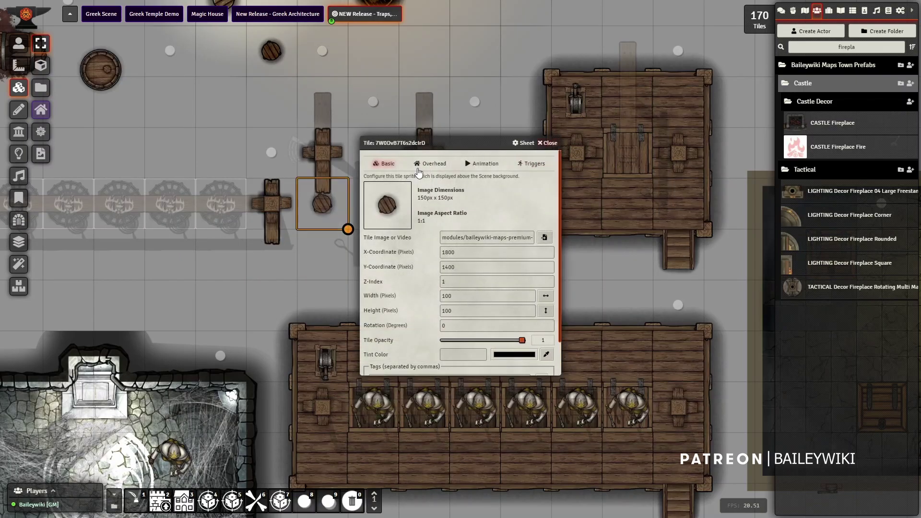
Manually trigger the single gallows' lever tile to tip the stool over, and trigger it again to reset it.
click(38, 110)
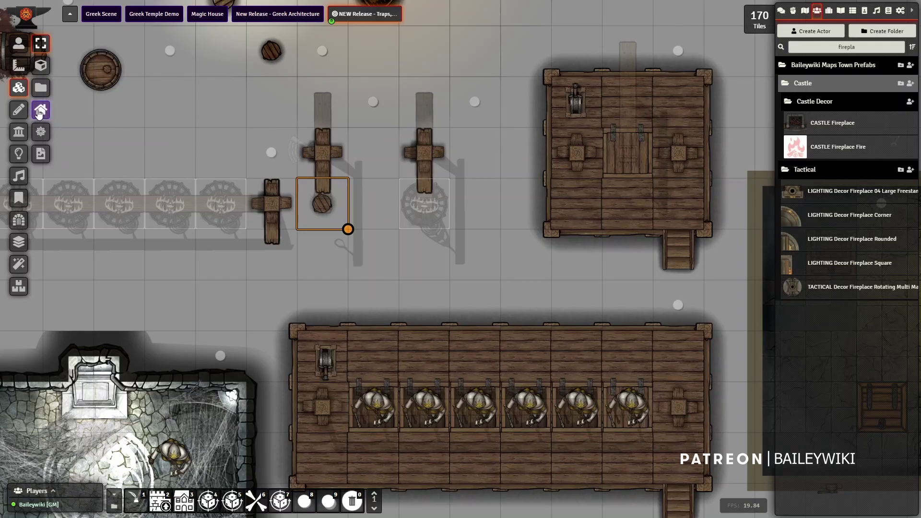
right_click(289, 145)
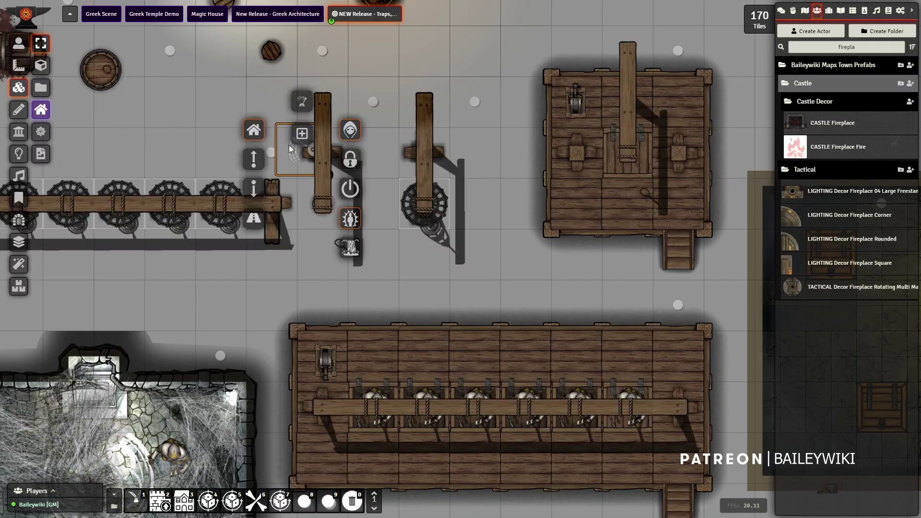
click(353, 190)
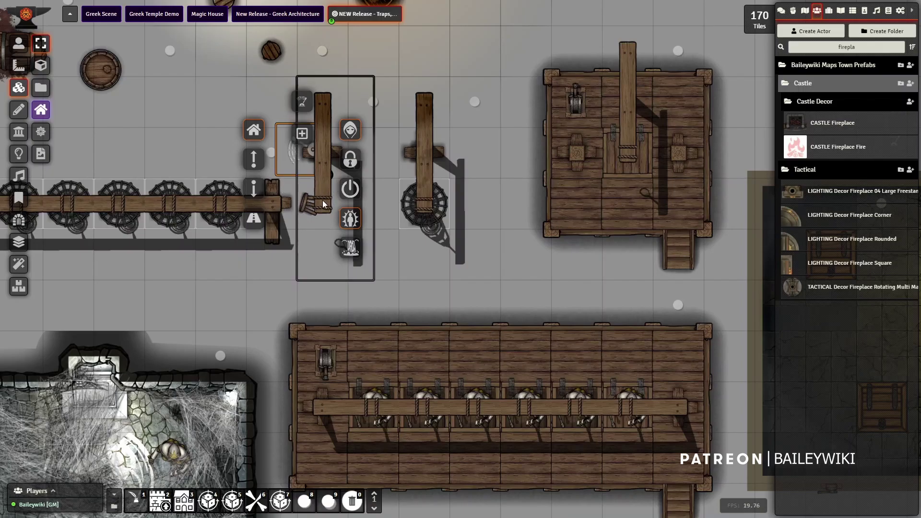
click(351, 191)
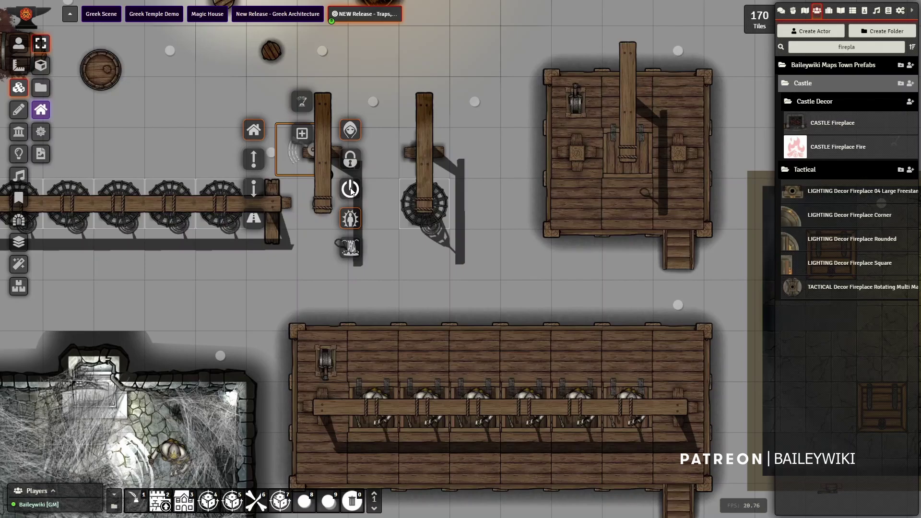
Examine the numbering placeholder in the single gallows' stool tile tag and update the tile.
click(19, 44)
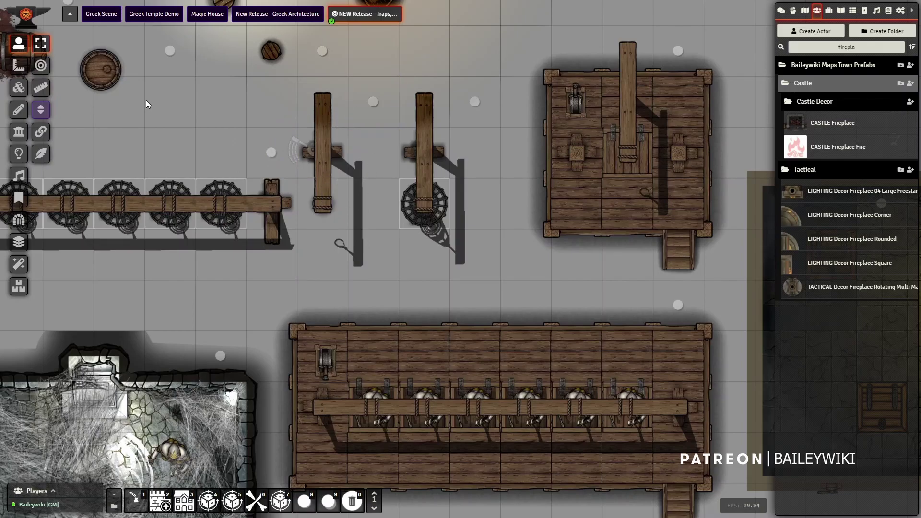
click(18, 90)
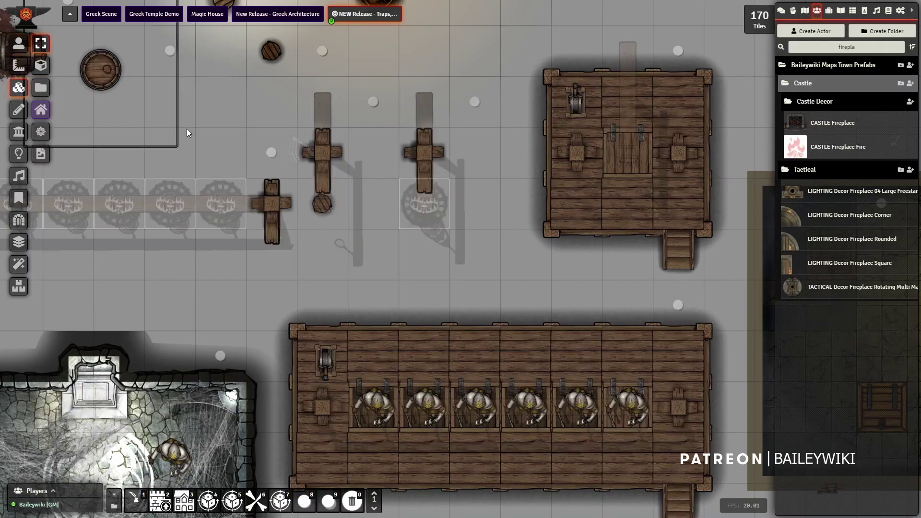
scroll(211, 151, up, 5)
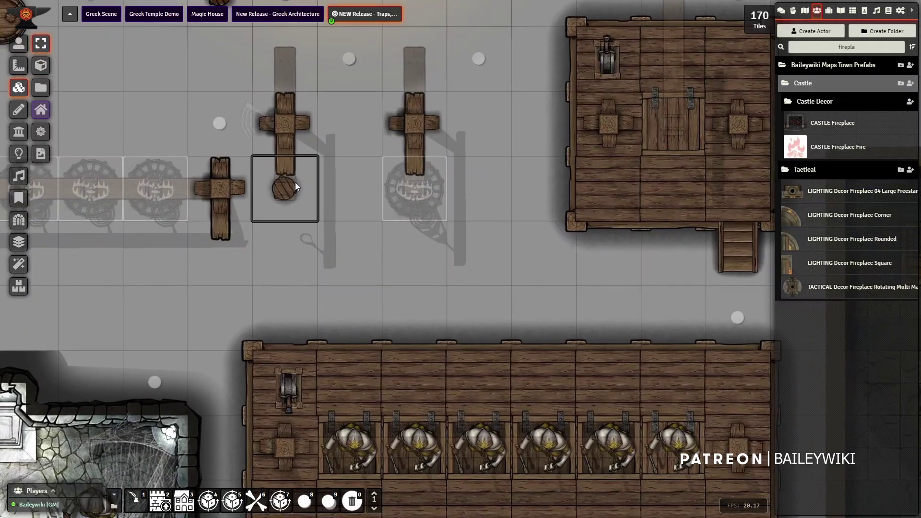
double_click(290, 185)
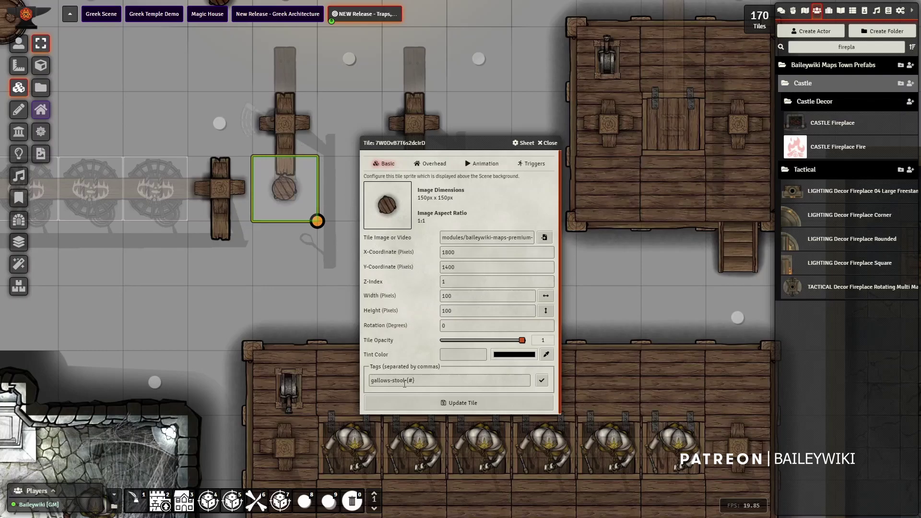
drag(414, 380, 406, 380)
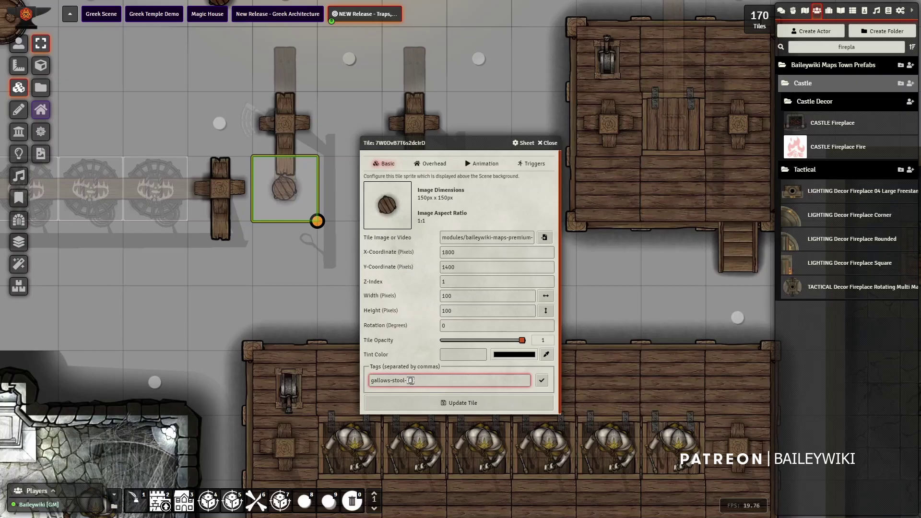
click(418, 380)
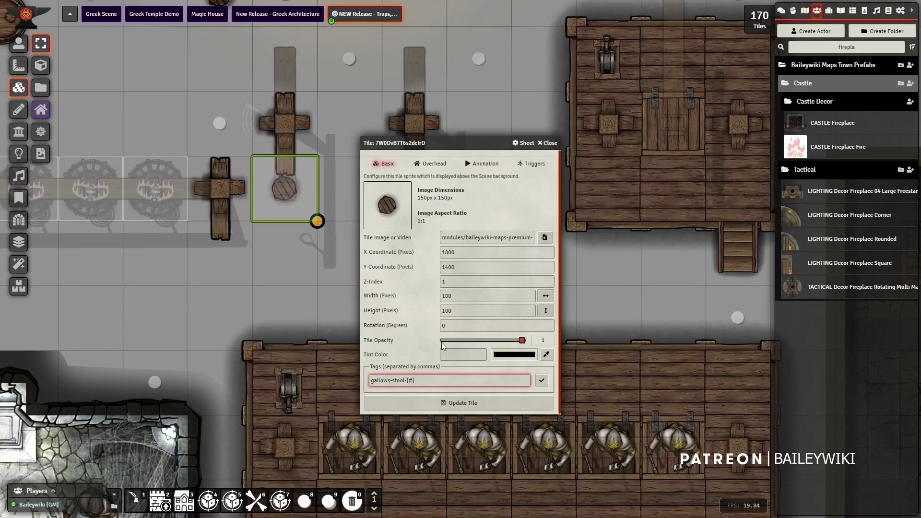
click(458, 403)
Inspect the single gallows' lever tile, checking its tag and the stool tag targeted by its trigger action.
click(40, 110)
click(234, 114)
double_click(239, 114)
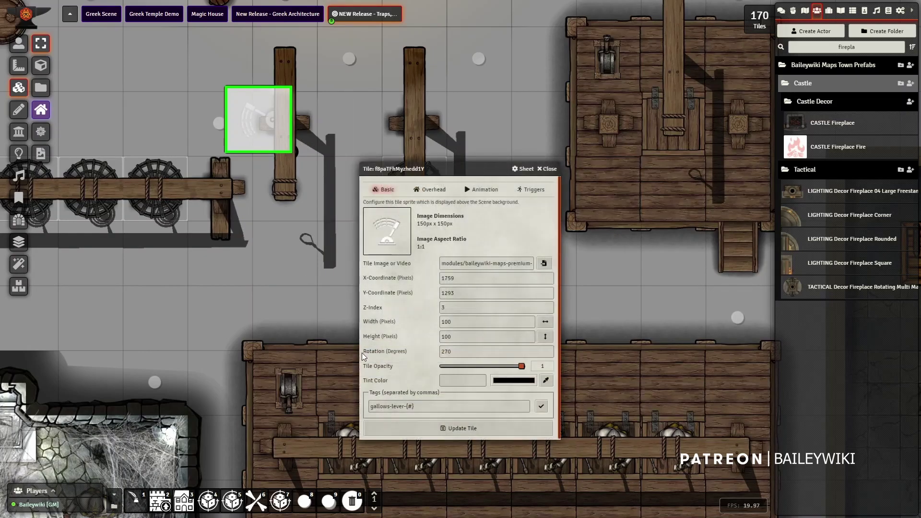
click(531, 190)
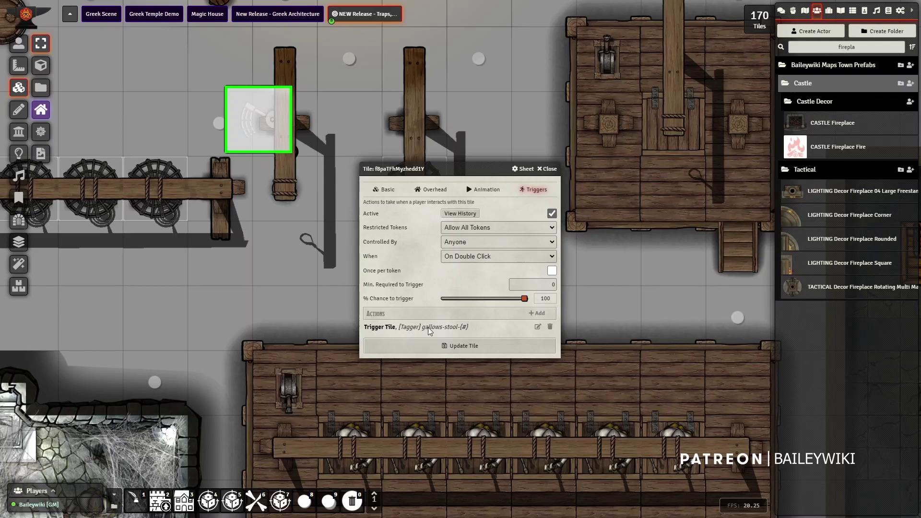
click(546, 168)
Search the actors for "gallo" and place the TACTICAL Decor Gallows Single MATT prefab on the open floor beside the purple pit room.
scroll(442, 200, down, 4)
drag(863, 47, 530, 149)
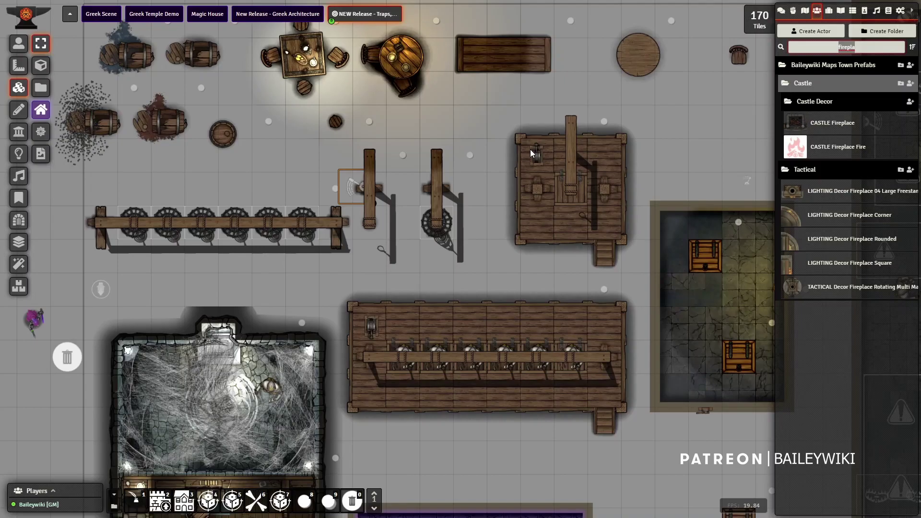
text(gallo)
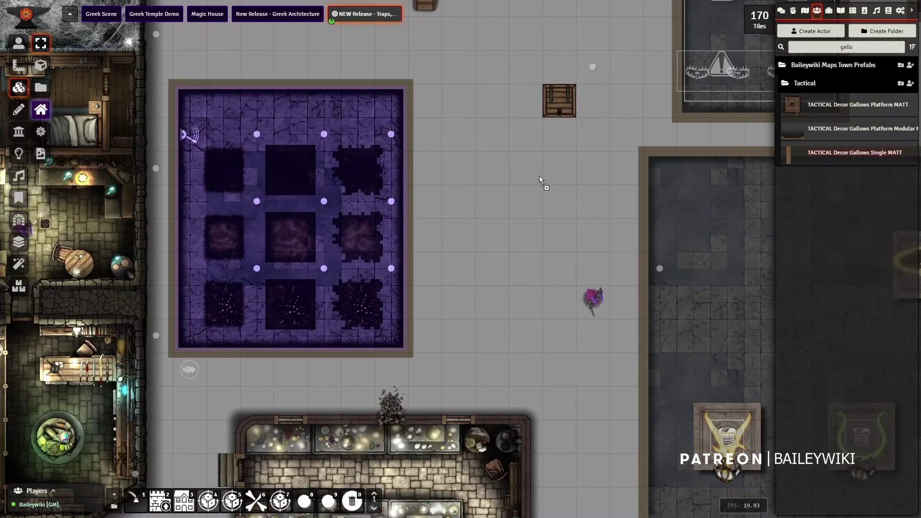
drag(539, 175, 505, 158)
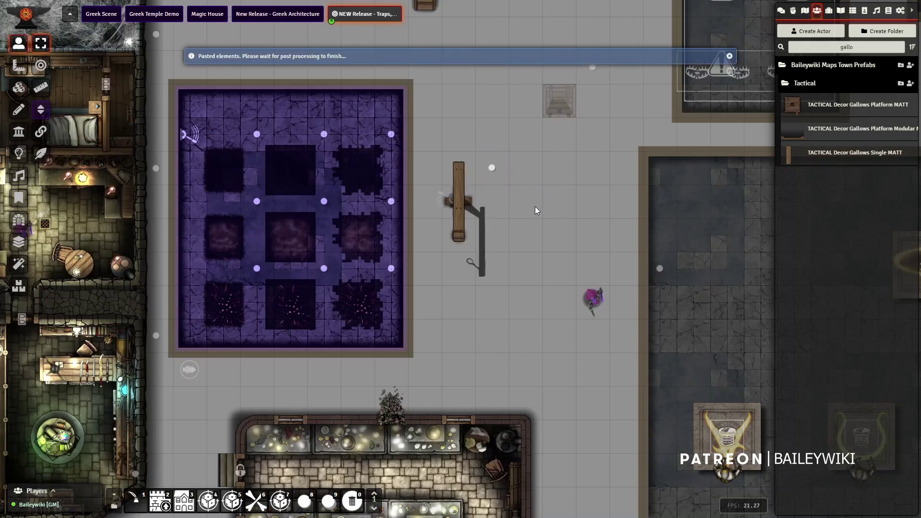
Check the tag assigned to the stool tile of the newly placed gallows.
scroll(534, 206, up, 4)
scroll(535, 206, up, 5)
click(19, 87)
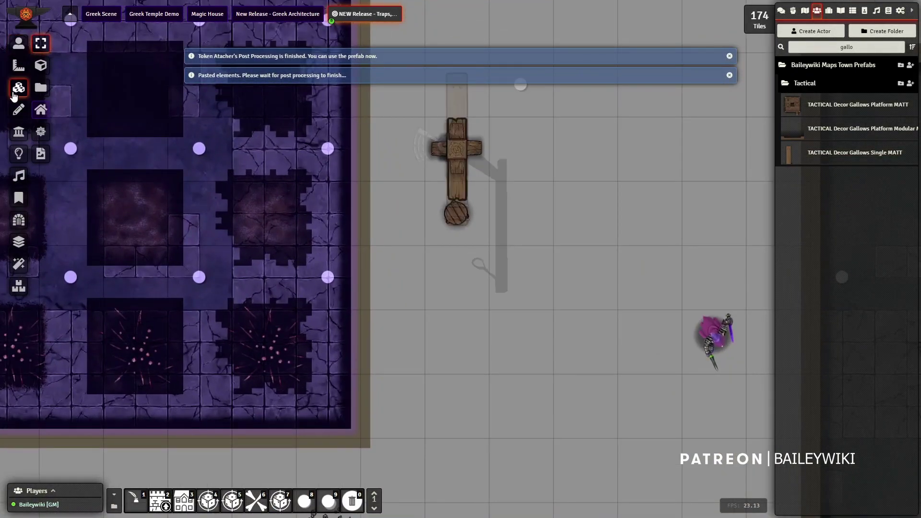
double_click(464, 211)
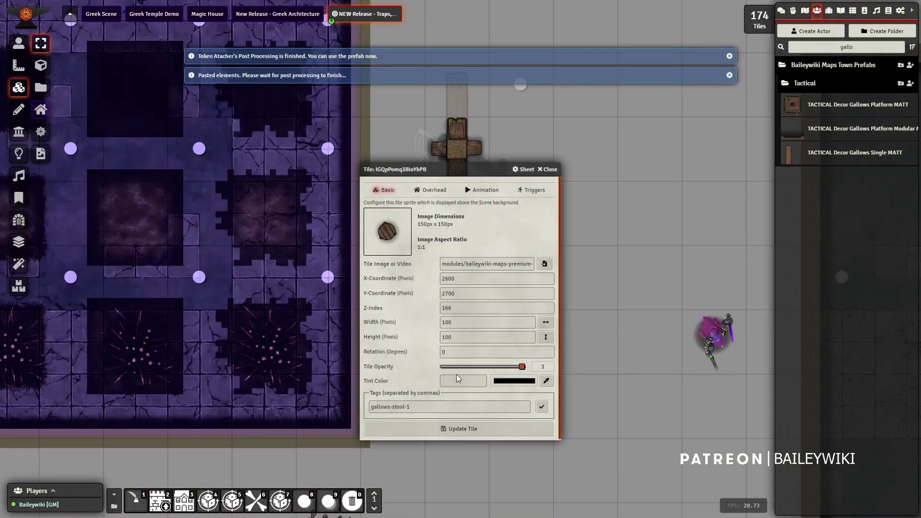
double_click(419, 410)
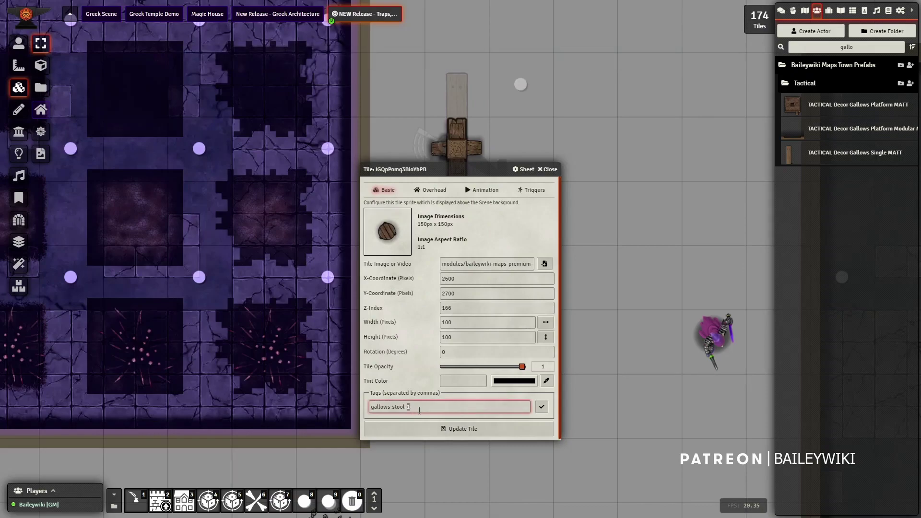
click(546, 169)
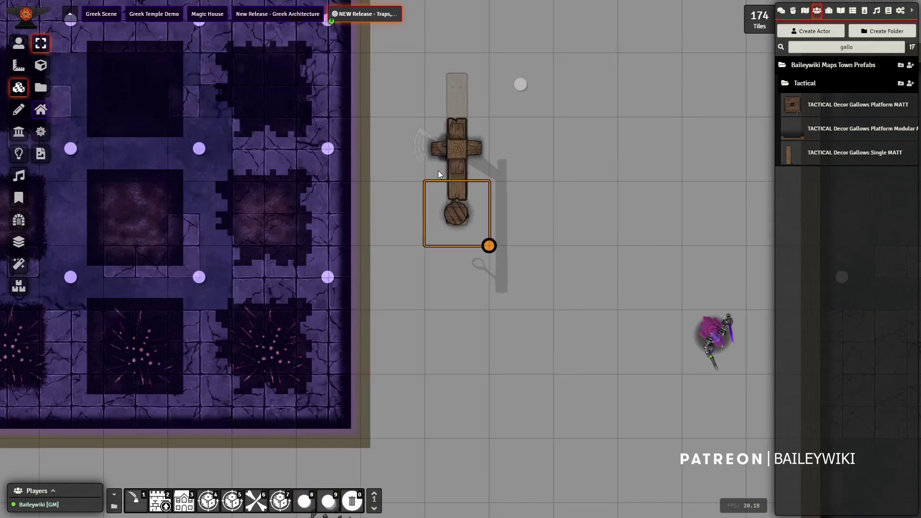
Inspect the new gallows' lever tile, checking its tag and the target of its trigger action.
click(41, 109)
double_click(419, 146)
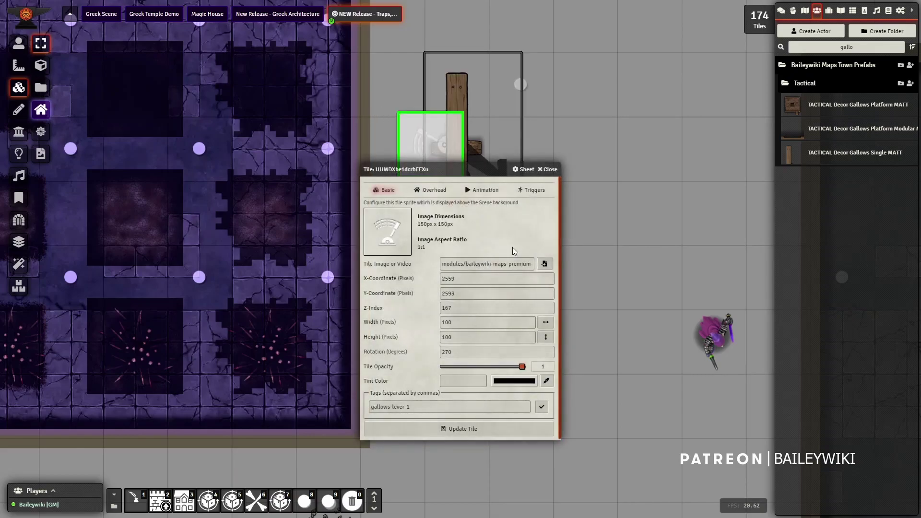
click(537, 191)
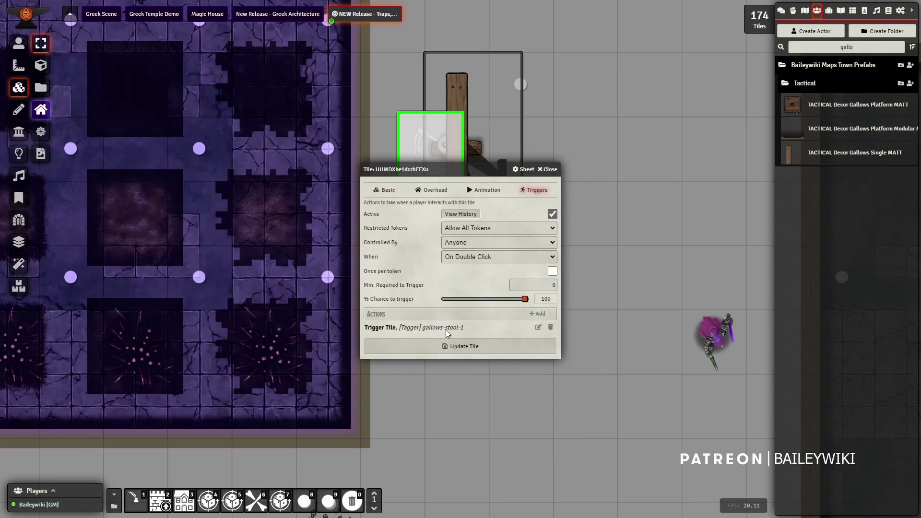
click(547, 169)
Paste a second copy of the single gallows prefab two grid squares to the right of the first.
click(19, 46)
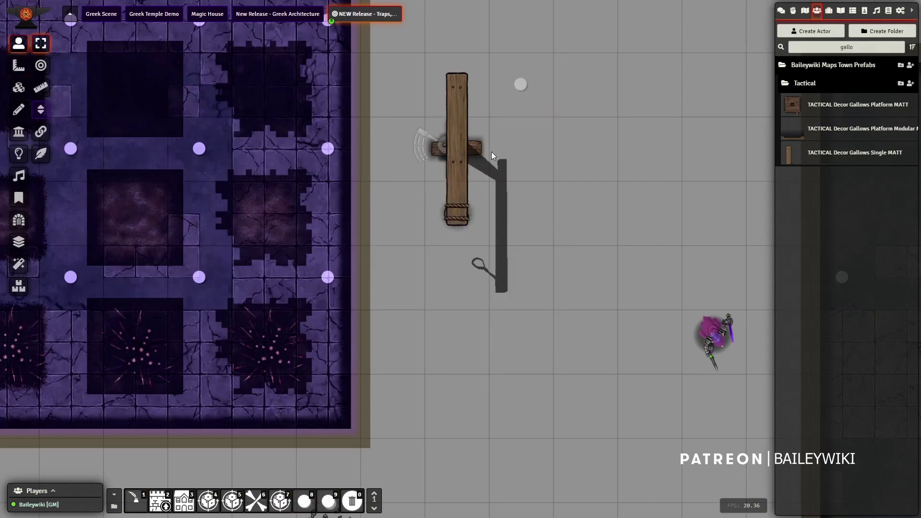
scroll(491, 151, down, 4)
key(ctrl+v)
Check the tag assigned to the stool tile of the second gallows copy.
click(19, 87)
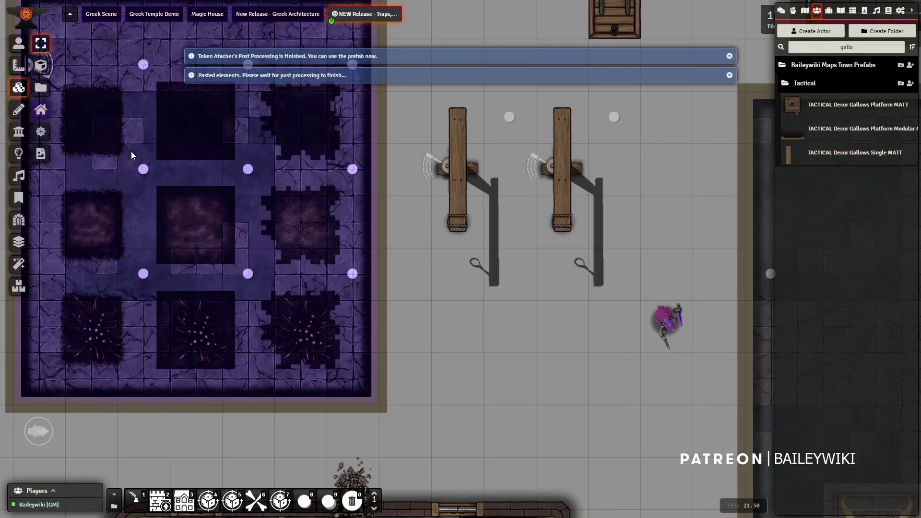
double_click(575, 220)
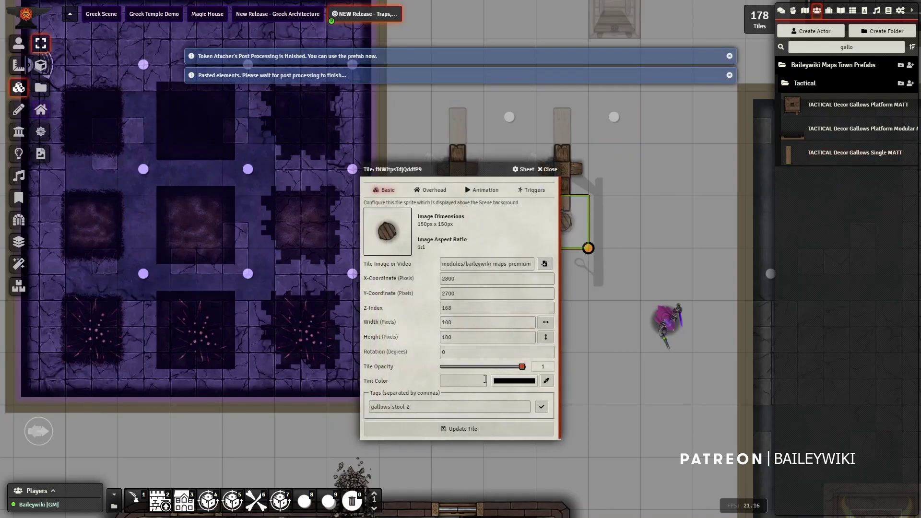
click(406, 407)
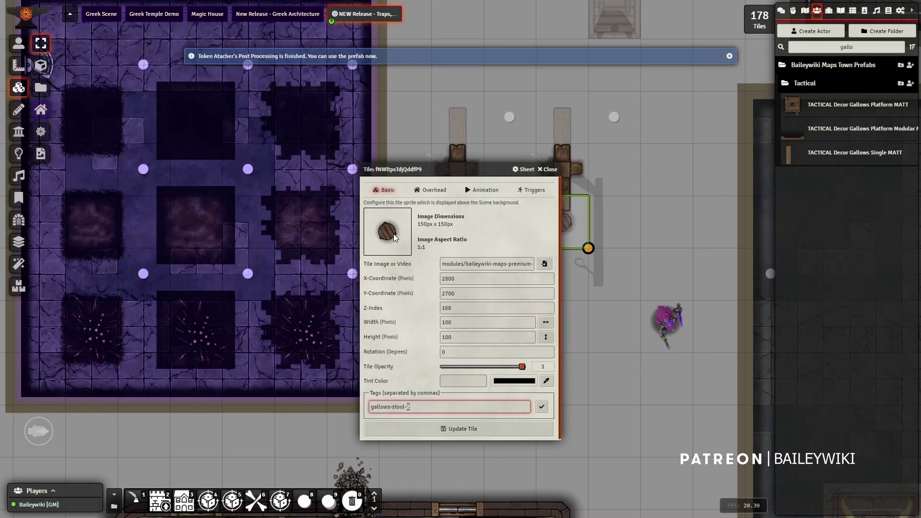
click(547, 169)
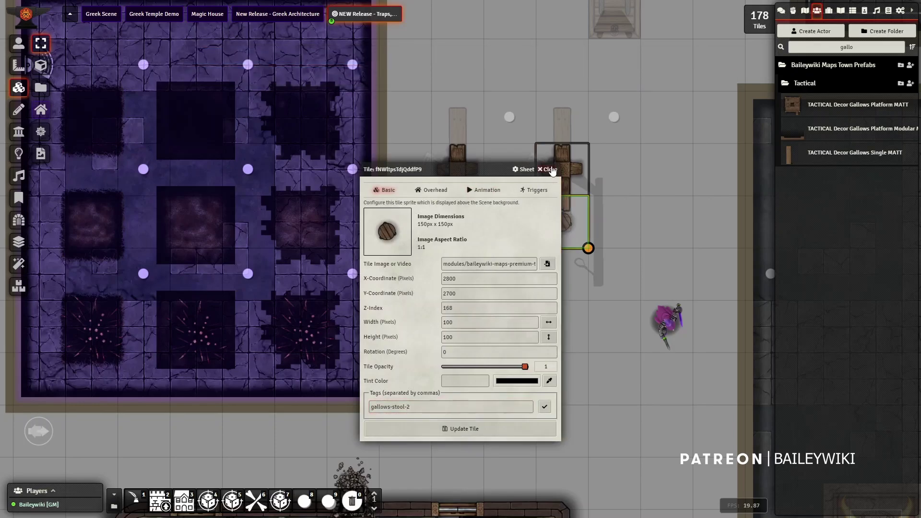
scroll(562, 286, down, 3)
scroll(562, 287, down, 2)
drag(562, 286, 477, 240)
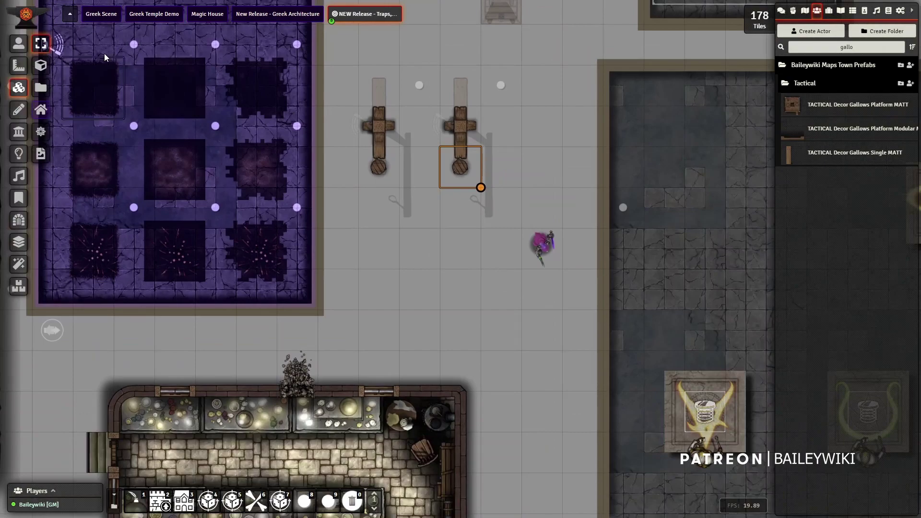
Switch to the token controls, then open and close the sheet of the test character token north of the treasure-filled shop.
click(18, 43)
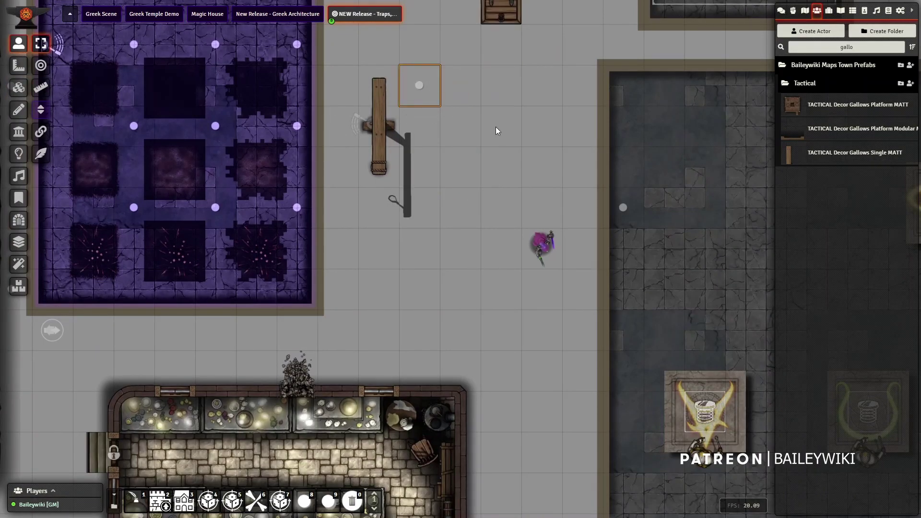
scroll(495, 125, down, 2)
drag(477, 295, 531, 141)
scroll(389, 205, up, 10)
drag(637, 22, 595, 74)
click(621, 49)
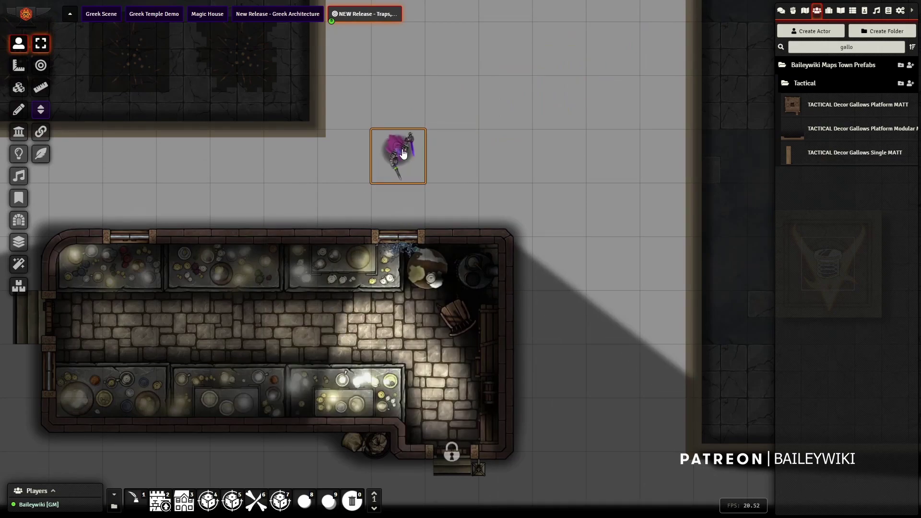
double_click(387, 161)
click(620, 106)
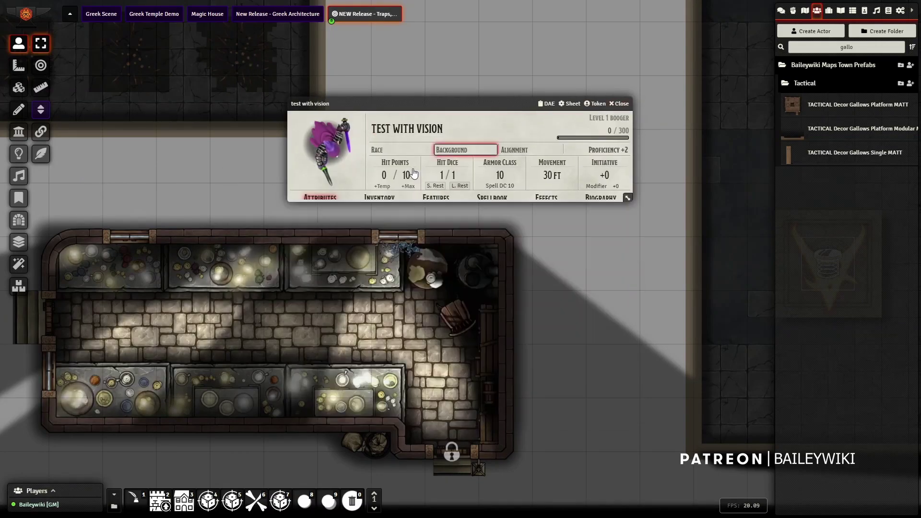
Bring the token outside the shop's west entrance and manually trigger the door tile there.
drag(243, 229, 532, 162)
drag(355, 140, 264, 199)
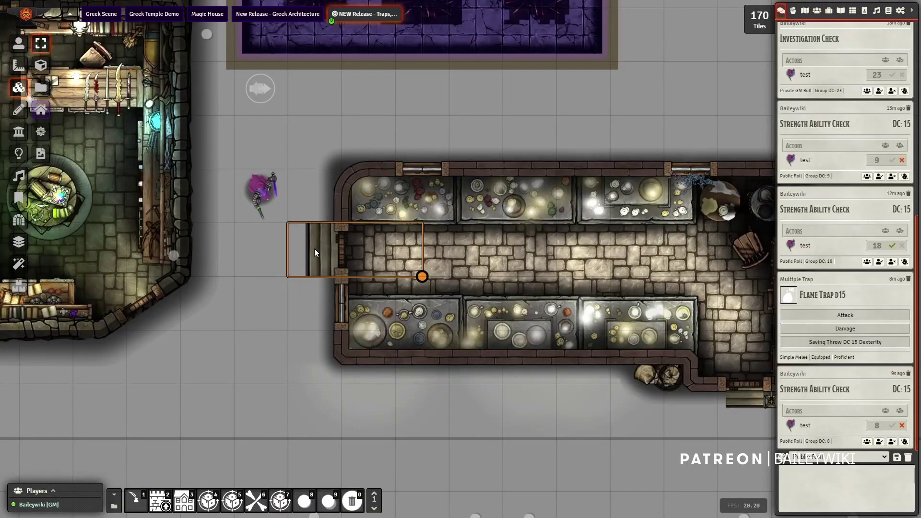
right_click(315, 249)
click(446, 291)
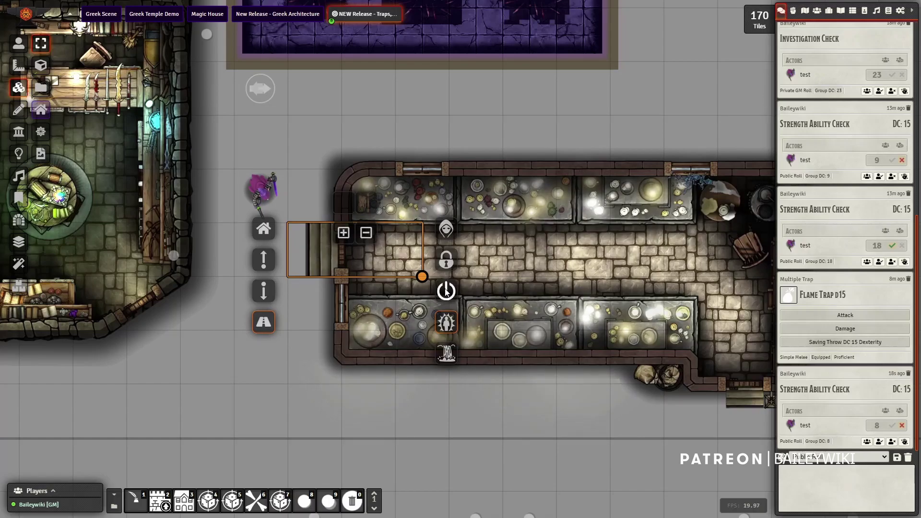
Walk the test token through the shop's west doorway over the fallen door and back outside.
click(18, 43)
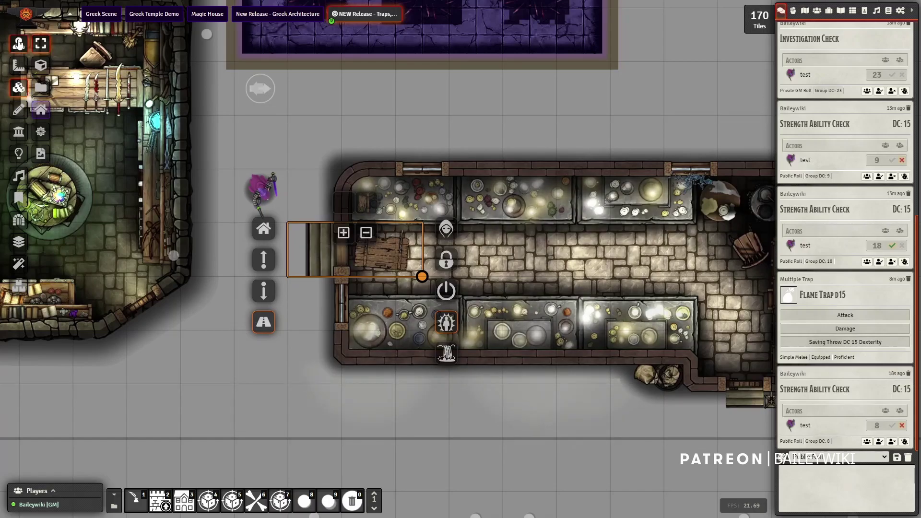
click(259, 190)
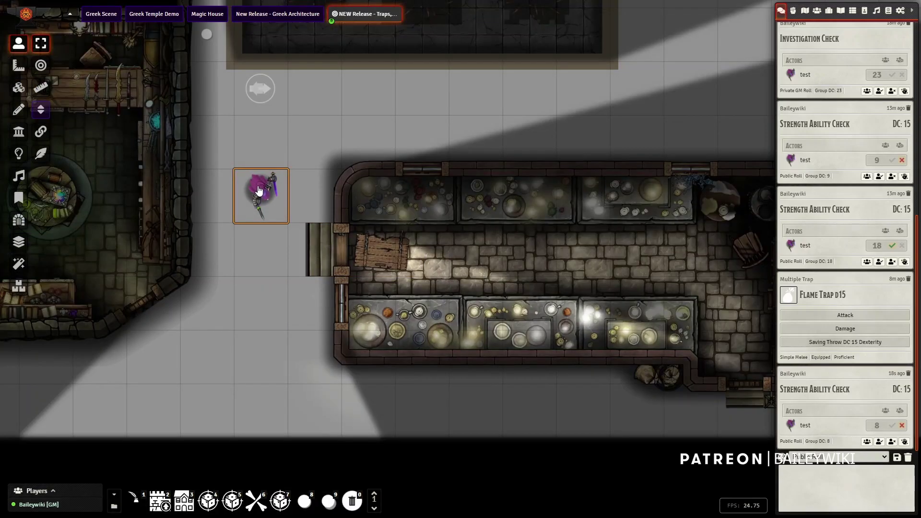
drag(258, 190, 404, 259)
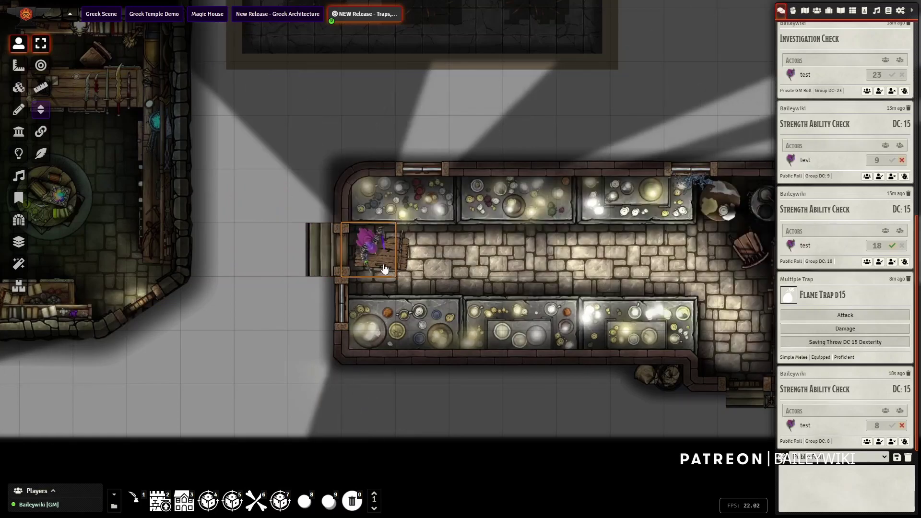
key(Right)
key(Right)
key(Left)
key(Left)
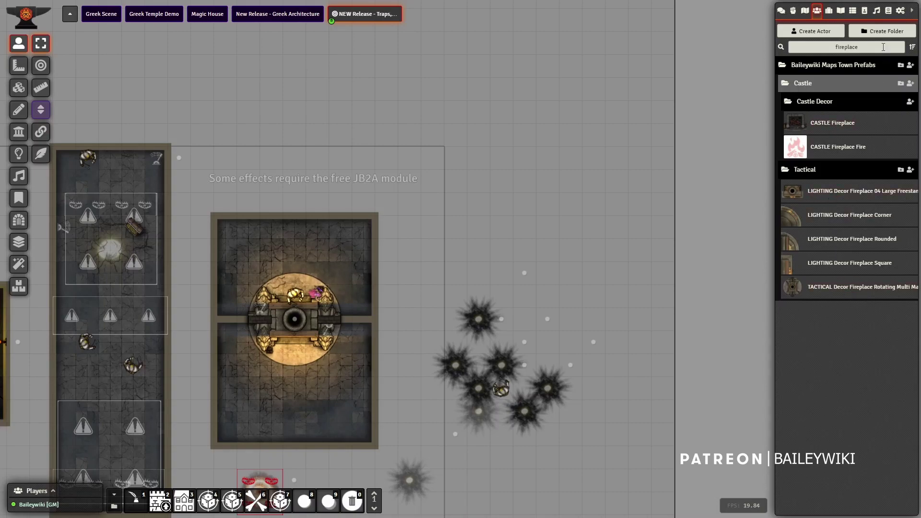
Check the key bindings of Tagger's "Force drop one item" action in the control configuration.
click(899, 11)
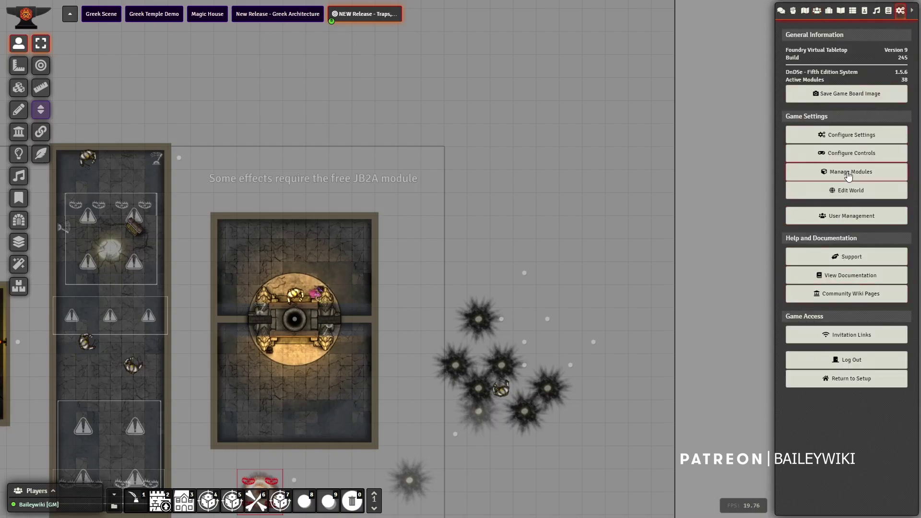
click(845, 153)
click(330, 211)
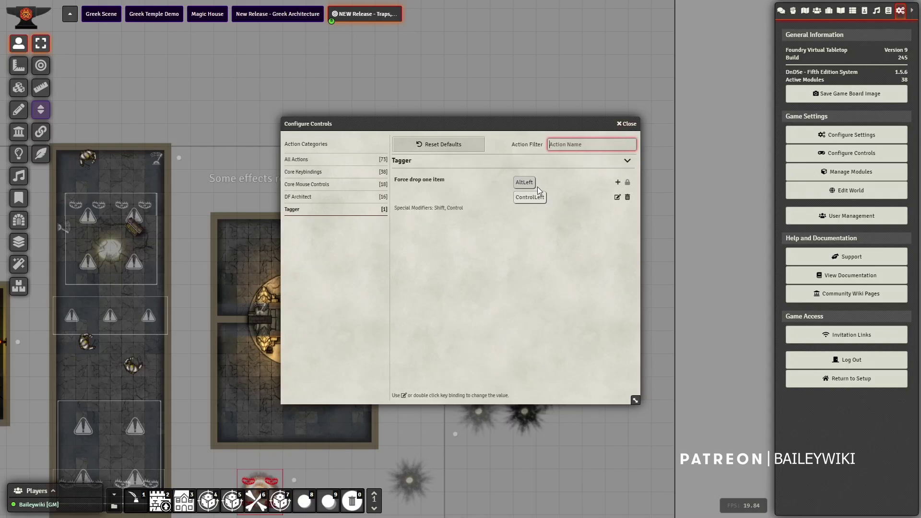
click(626, 124)
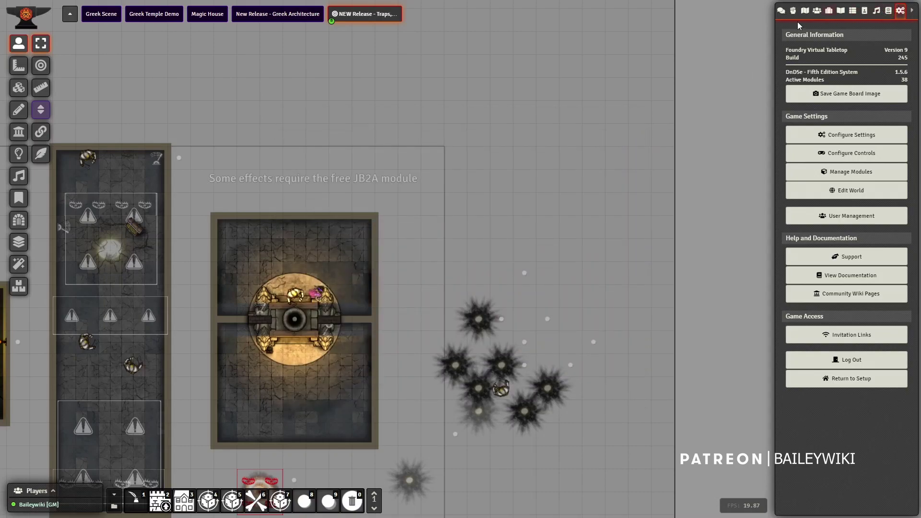
Place the TACTICAL rotating fireplace prefab in the empty area north of the dark spiked tiles and inspect its upper-left statue tile's trigger actions.
click(817, 11)
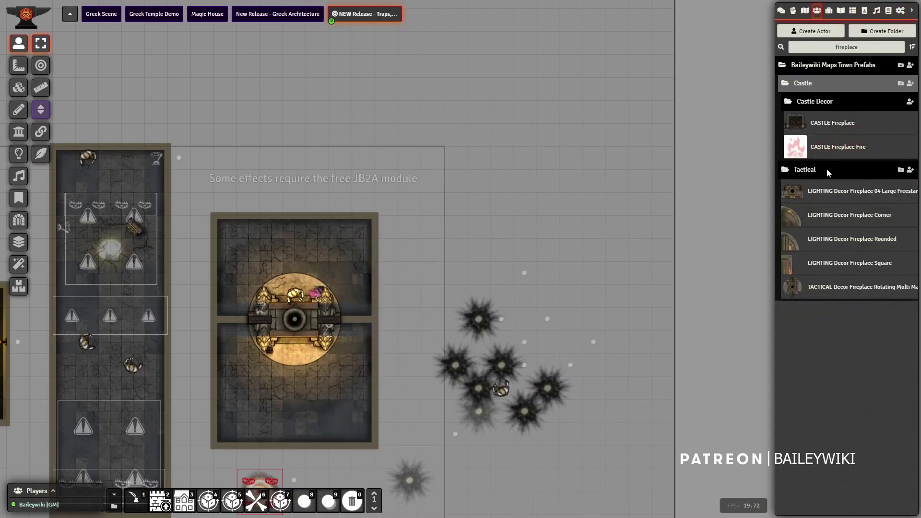
drag(862, 289, 547, 138)
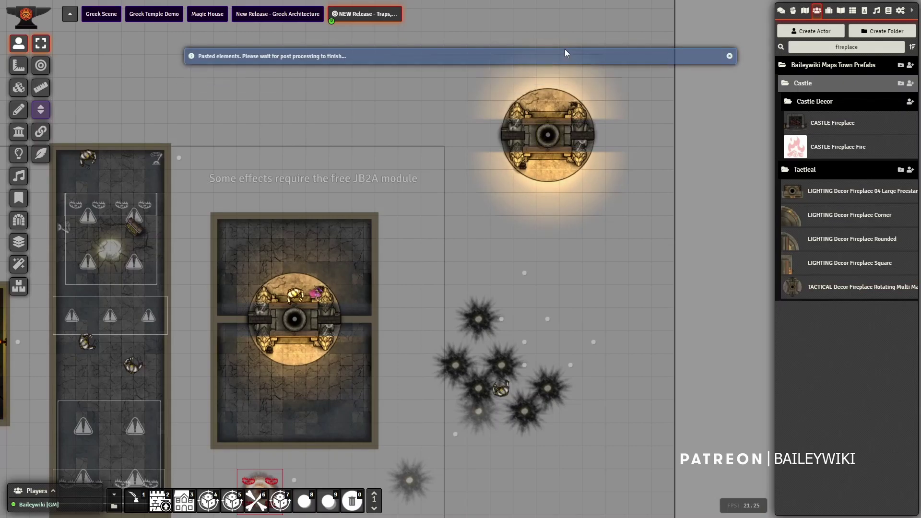
click(19, 87)
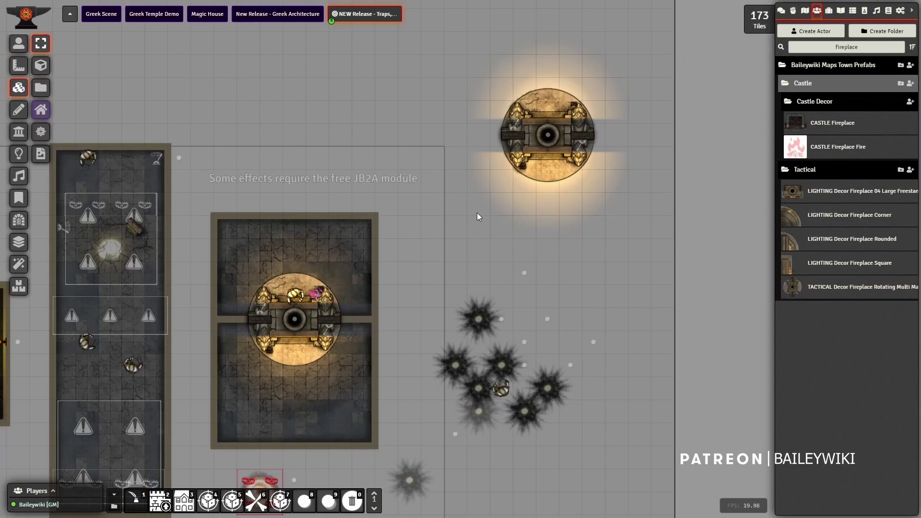
scroll(391, 237, up, 3)
double_click(369, 108)
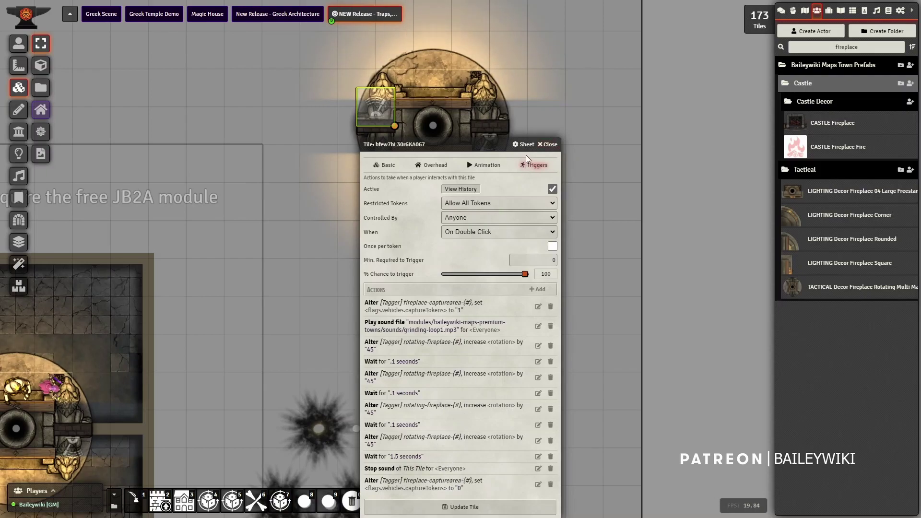
click(550, 145)
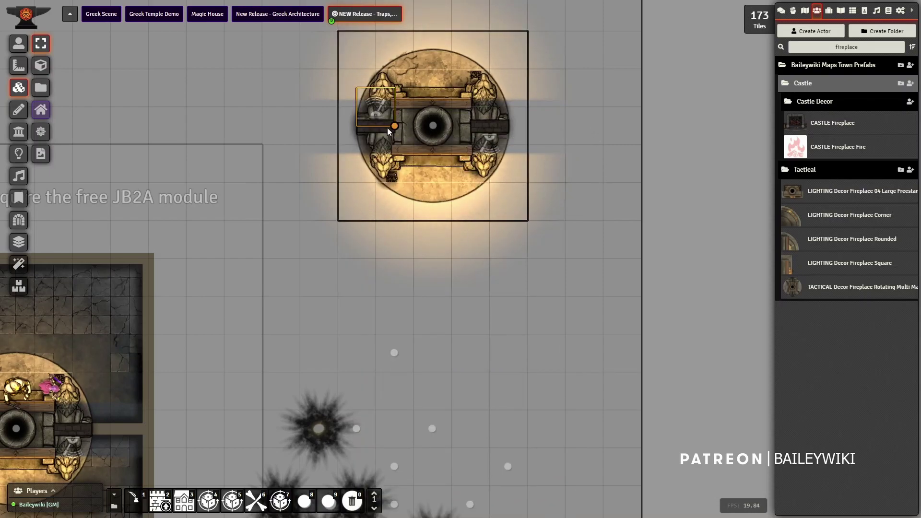
Check the tag on the rotating fireplace actor's prototype token and locate its placed token in the scene.
click(854, 292)
click(554, 104)
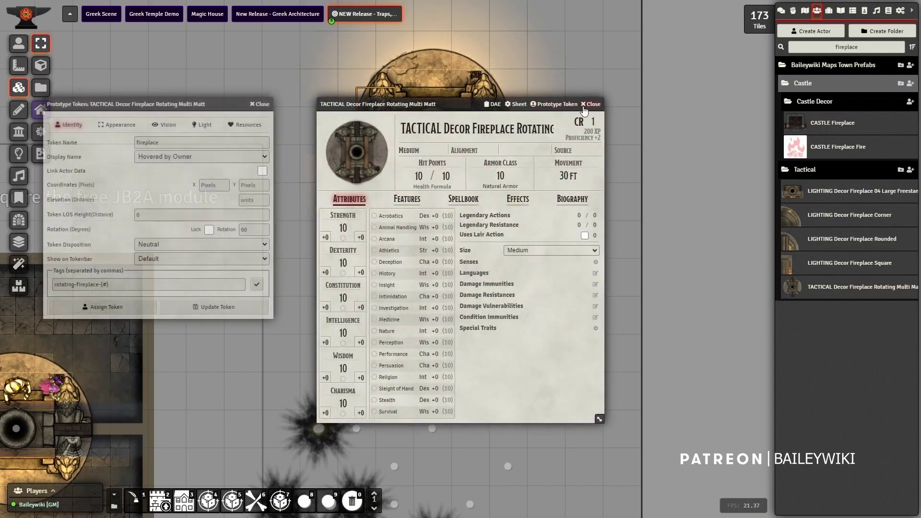
click(587, 105)
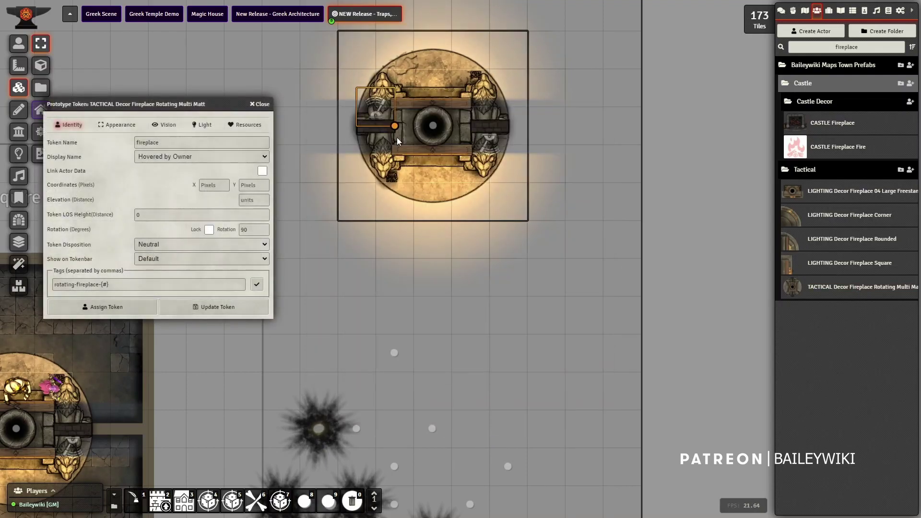
click(20, 44)
click(433, 126)
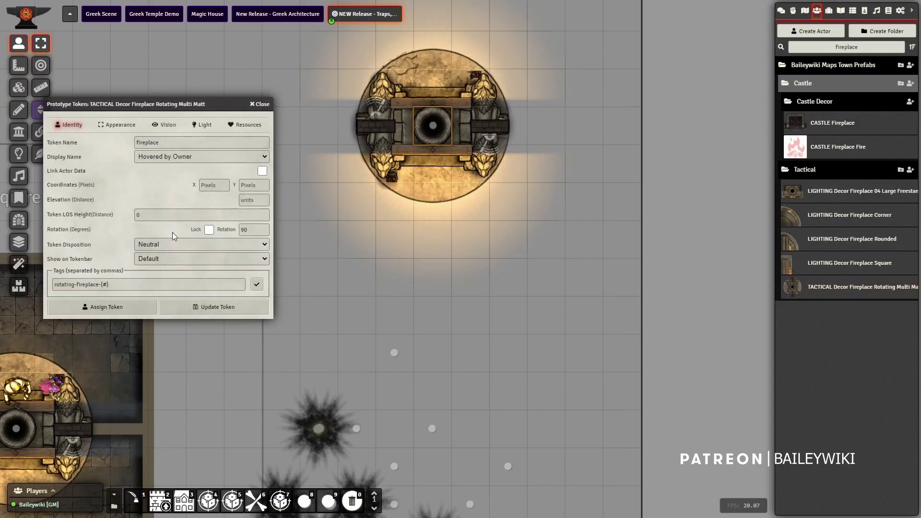
click(261, 104)
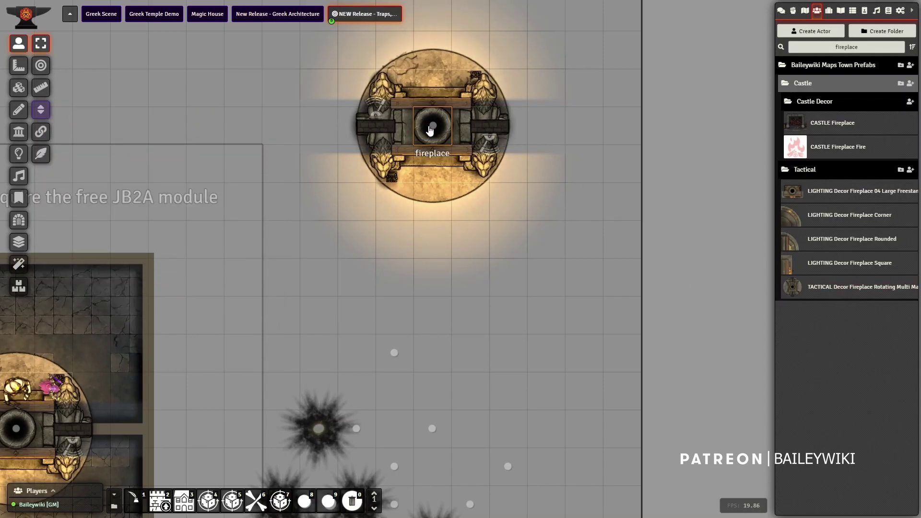
Examine the treasure-filled shop and the neighbouring multi-room stone building with the tile controls active.
drag(336, 115, 324, 167)
scroll(147, 134, up, 3)
scroll(147, 134, down, 2)
scroll(147, 135, down, 3)
scroll(182, 141, up, 1)
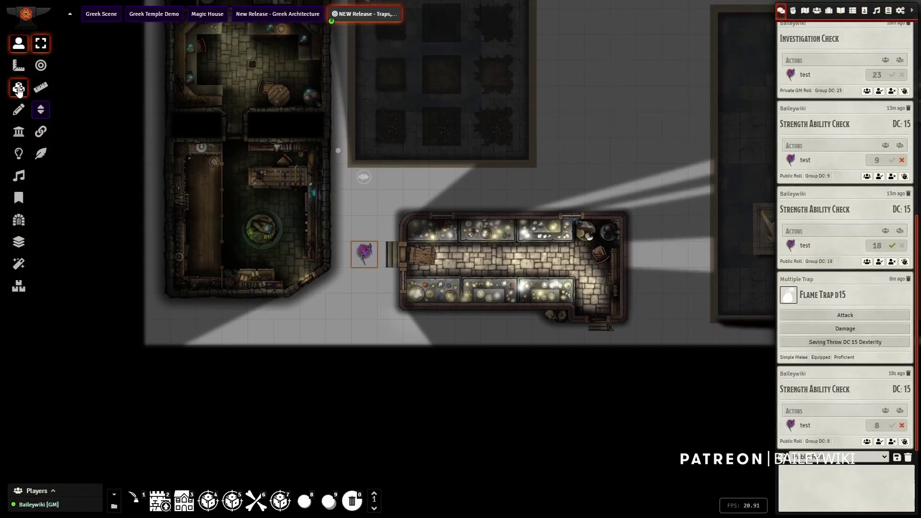
click(19, 89)
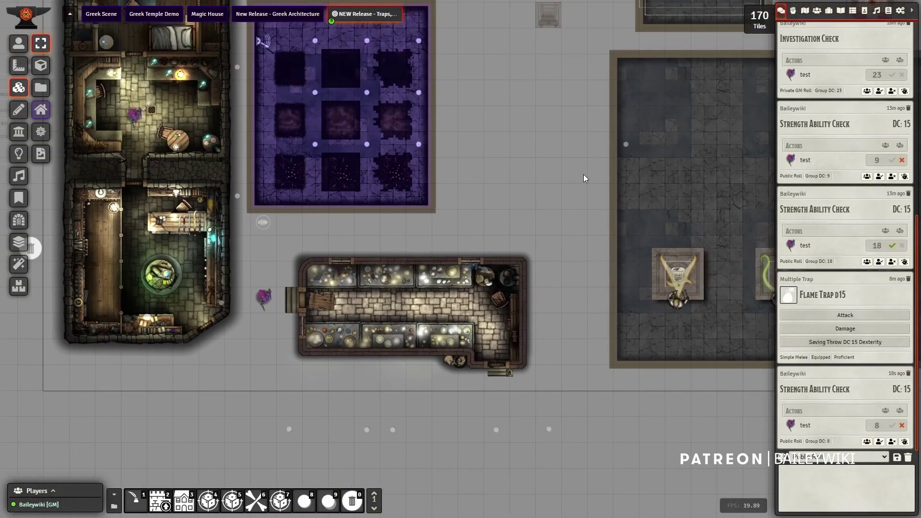
drag(583, 178, 567, 204)
drag(457, 262, 486, 219)
scroll(361, 267, up, 5)
scroll(339, 270, down, 5)
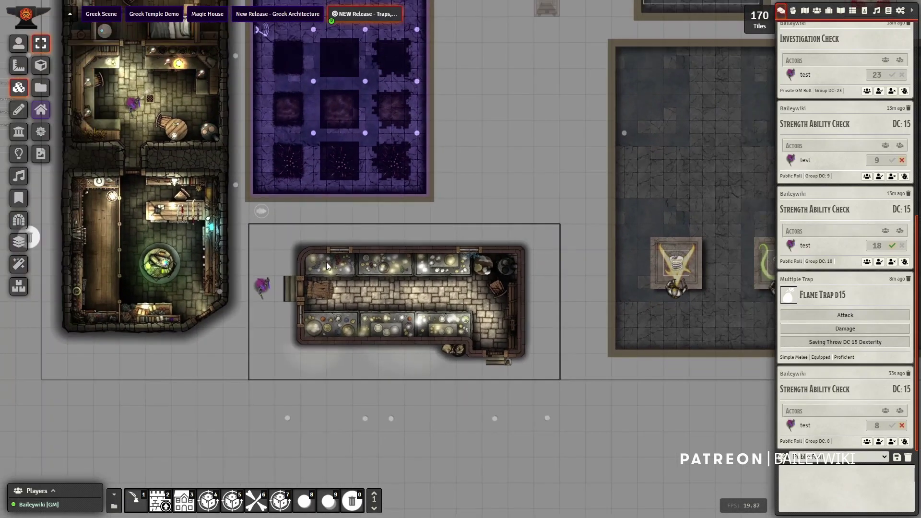
drag(257, 320, 367, 288)
drag(383, 226, 528, 344)
scroll(325, 238, up, 5)
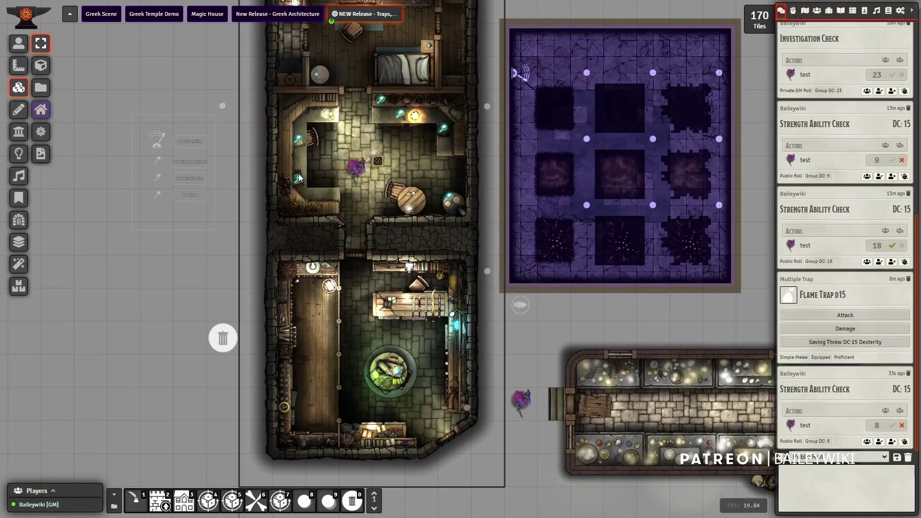
scroll(366, 136, up, 2)
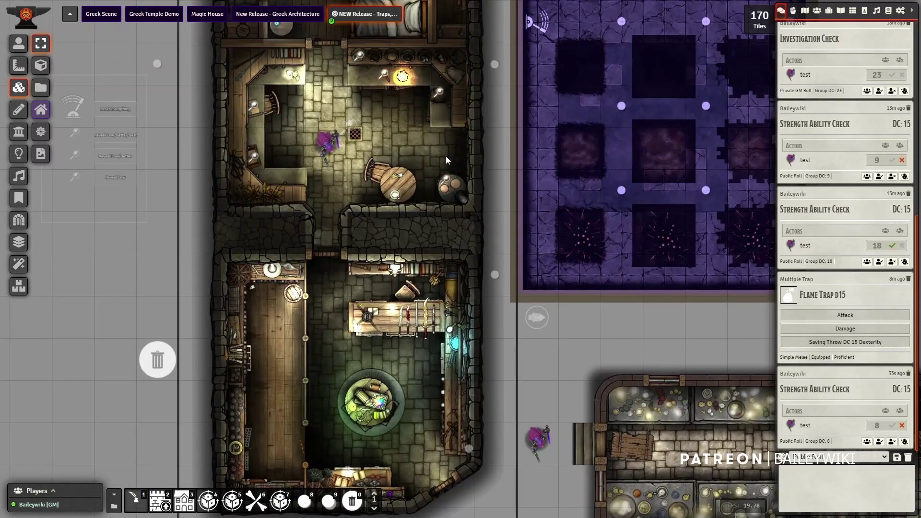
scroll(370, 73, down, 3)
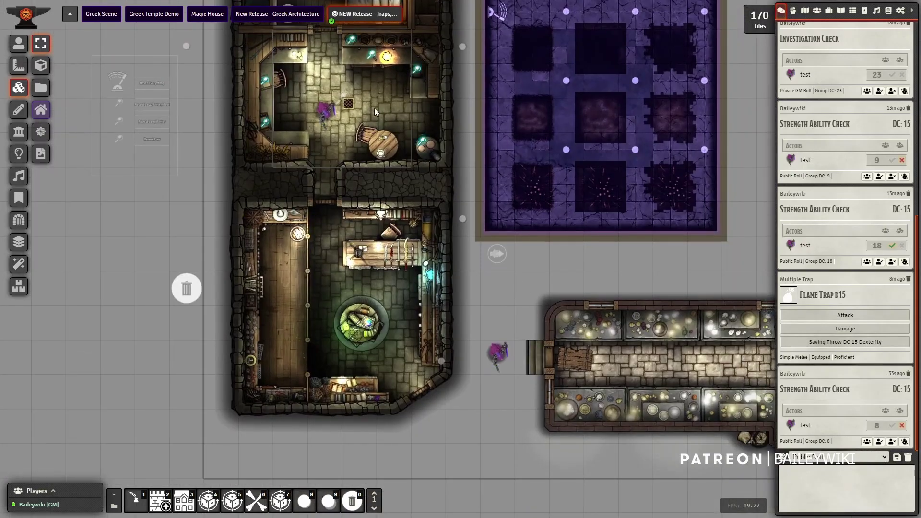
Look over the purple pit room, the dark spiked tiles east of the rotating fireplace room, and the gallows and furniture prefabs.
drag(715, 191, 543, 313)
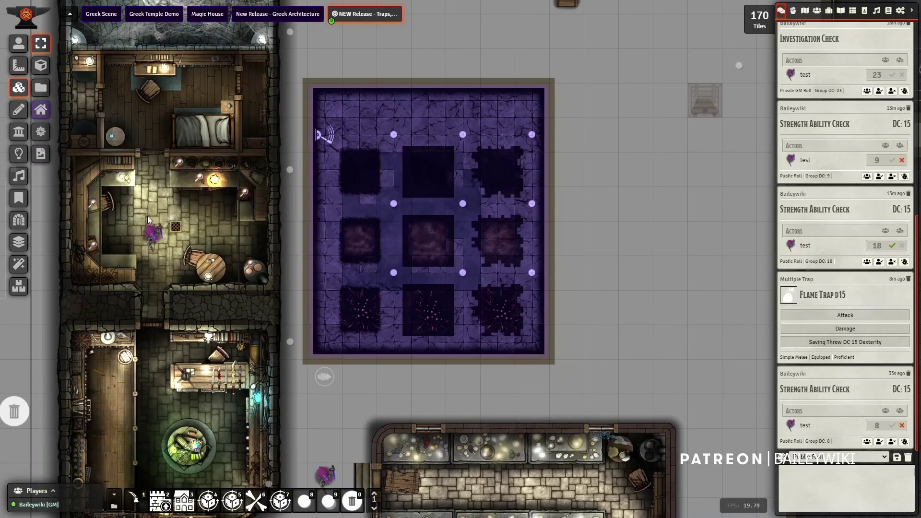
drag(644, 71, 294, 185)
drag(628, 144, 115, 250)
drag(489, 181, 428, 207)
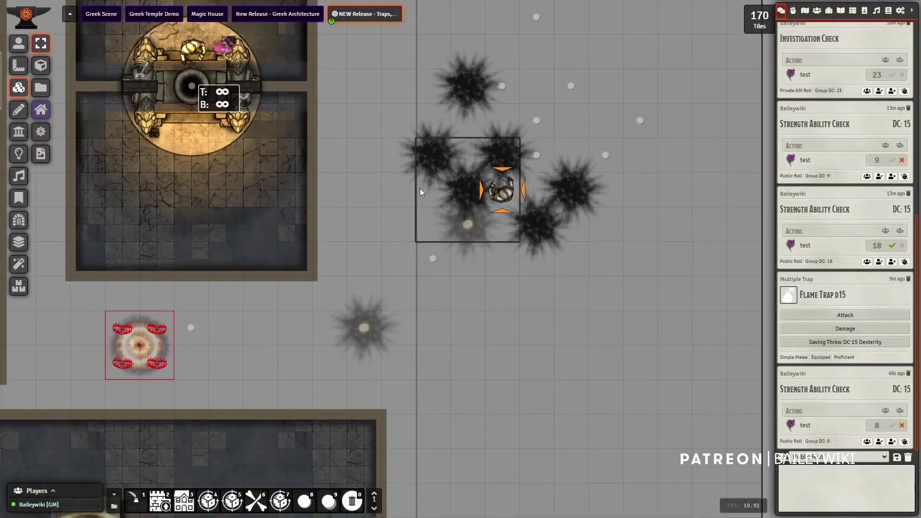
drag(474, 125, 490, 150)
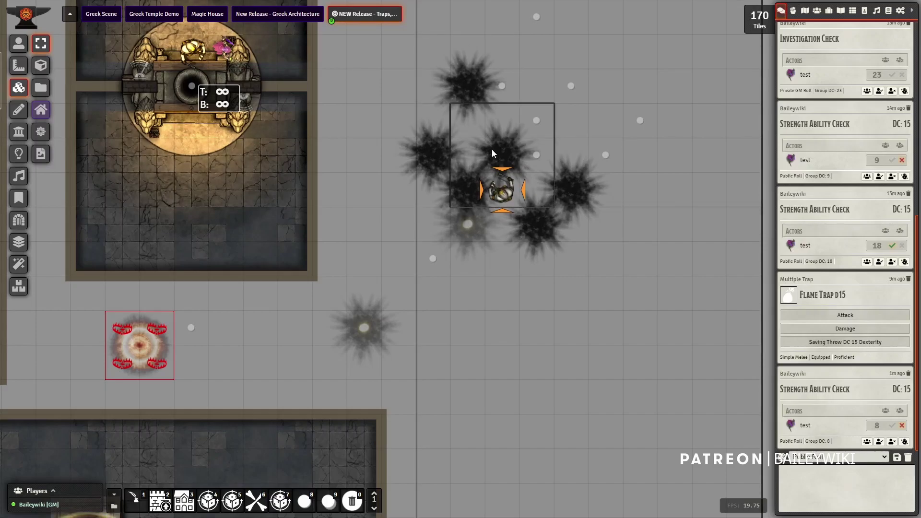
drag(463, 100, 491, 108)
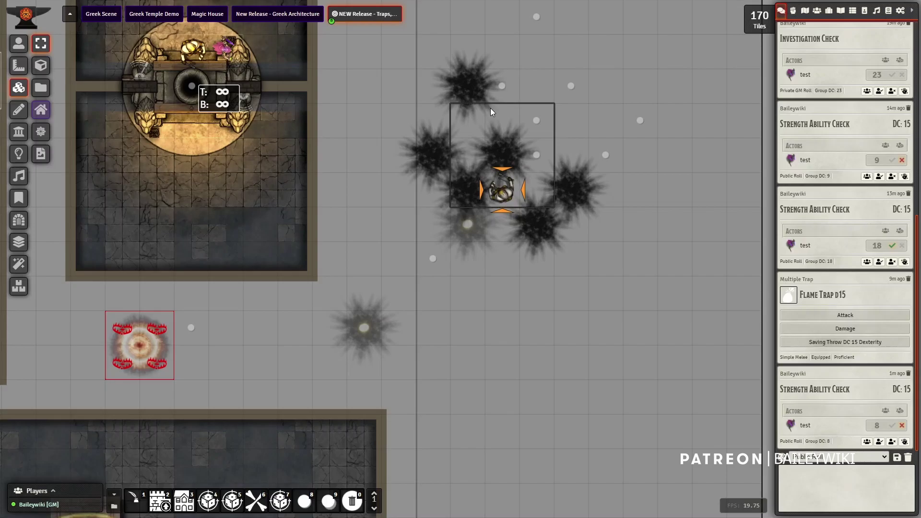
scroll(491, 108, down, 5)
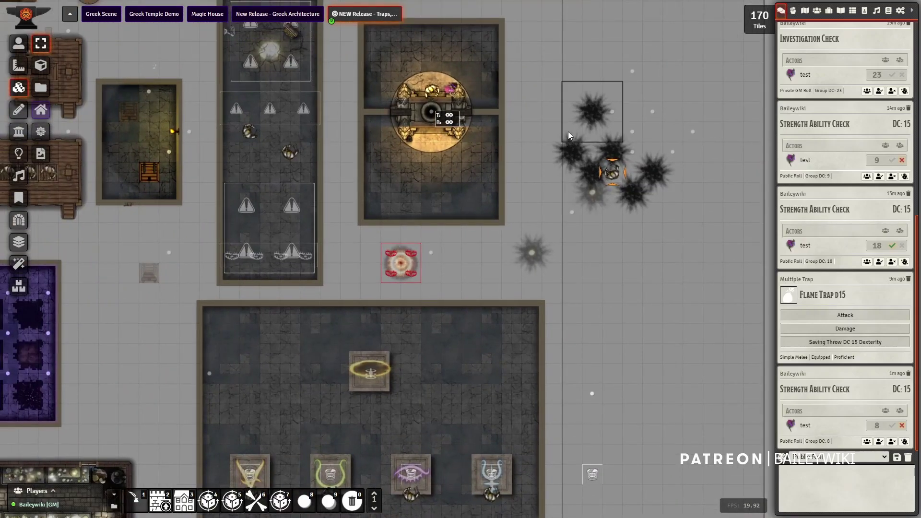
drag(599, 223, 561, 232)
drag(106, 338, 550, 279)
scroll(506, 224, down, 2)
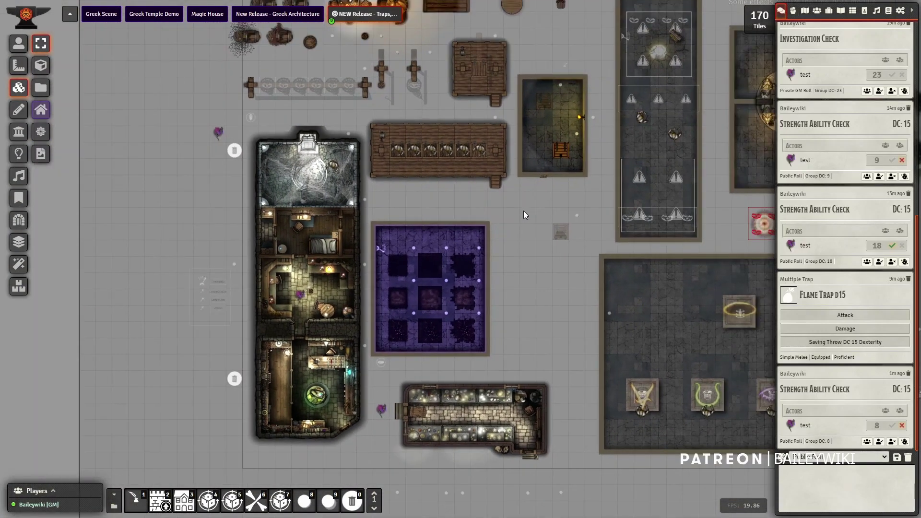
scroll(524, 215, up, 3)
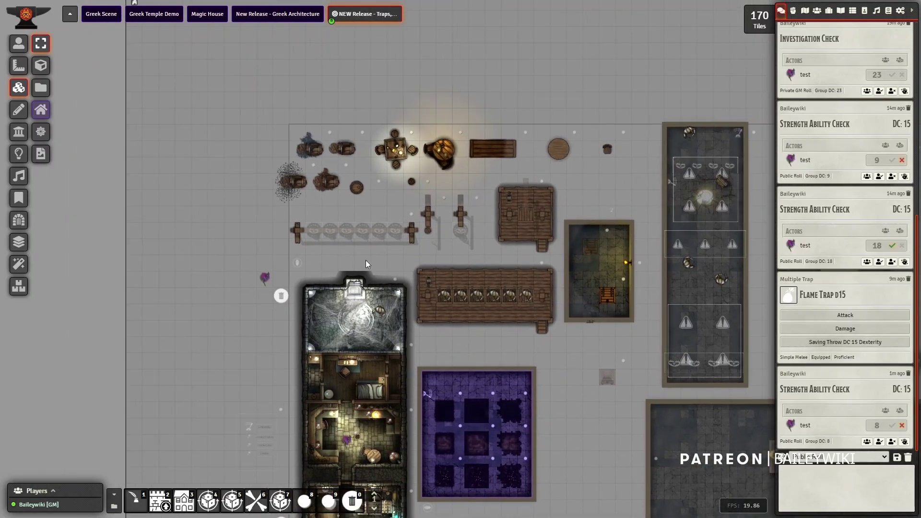
scroll(360, 252, up, 2)
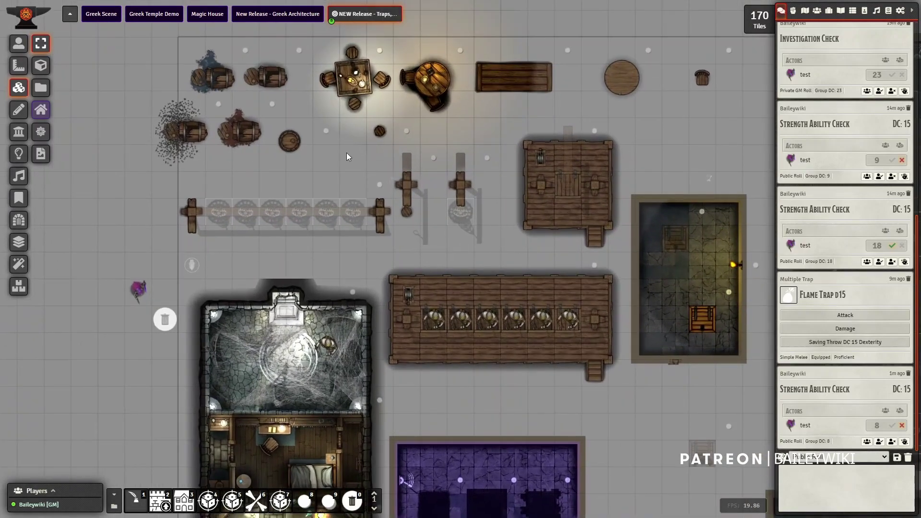
Activate the token controls and trigger the two spilled barrels in the lower row so they stand upright.
scroll(349, 157, up, 3)
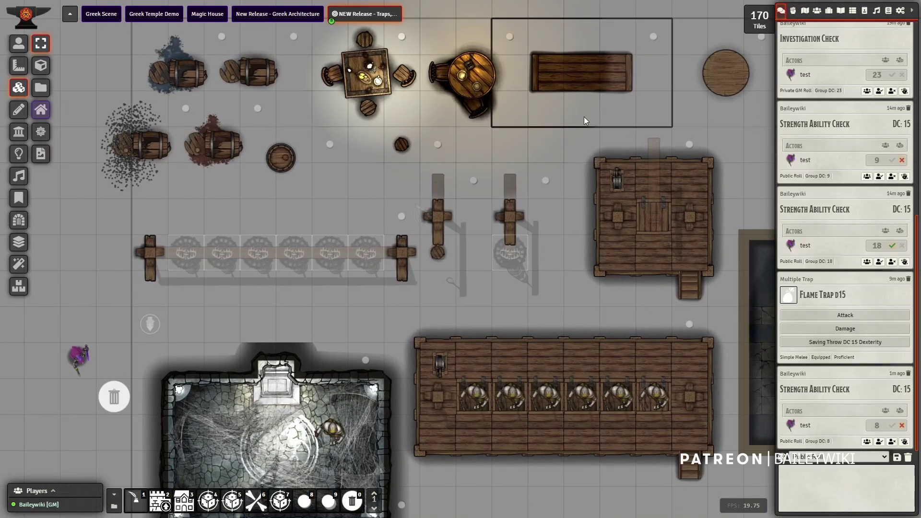
drag(584, 121, 476, 125)
scroll(220, 206, down, 1)
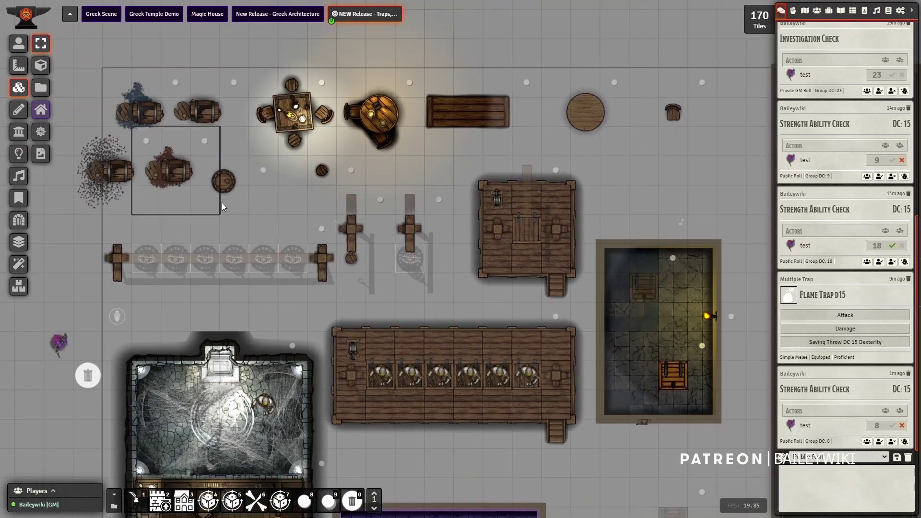
drag(219, 206, 470, 194)
scroll(206, 113, up, 3)
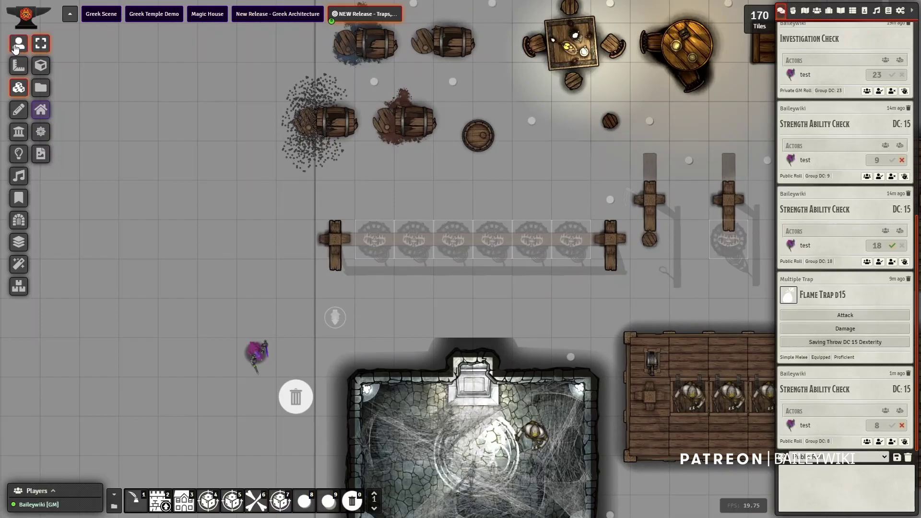
click(17, 44)
click(335, 116)
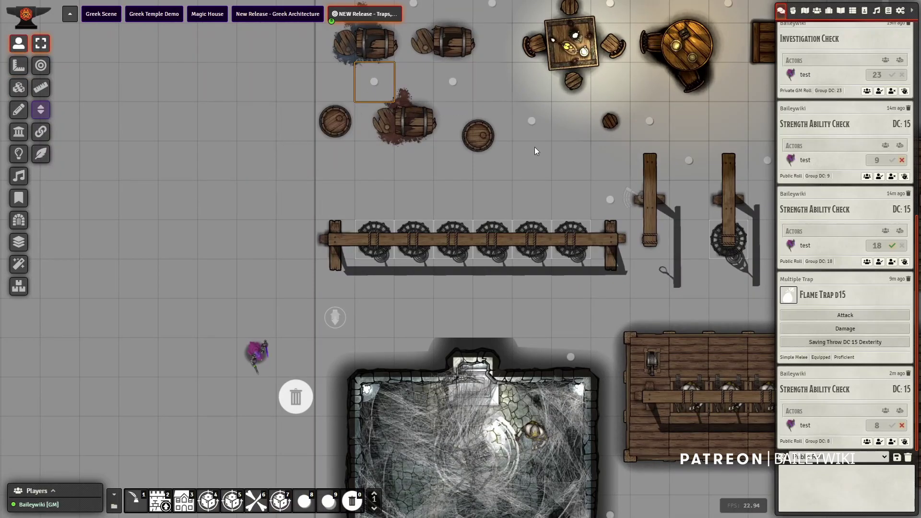
click(409, 125)
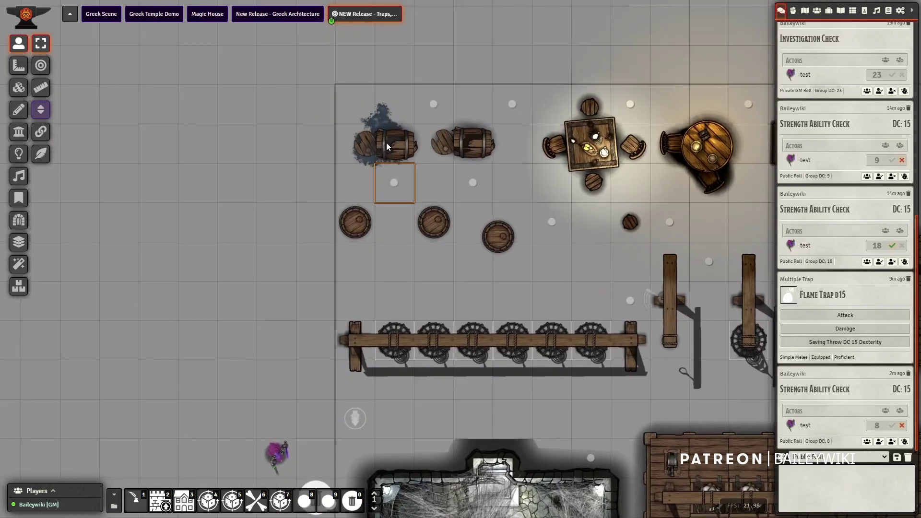
Survey the gallows, purple pit room, treasure shop, symbol pedestal room, trap corridor and rotating fireplace room with the token controls active.
scroll(530, 271, down, 6)
drag(601, 335, 337, 135)
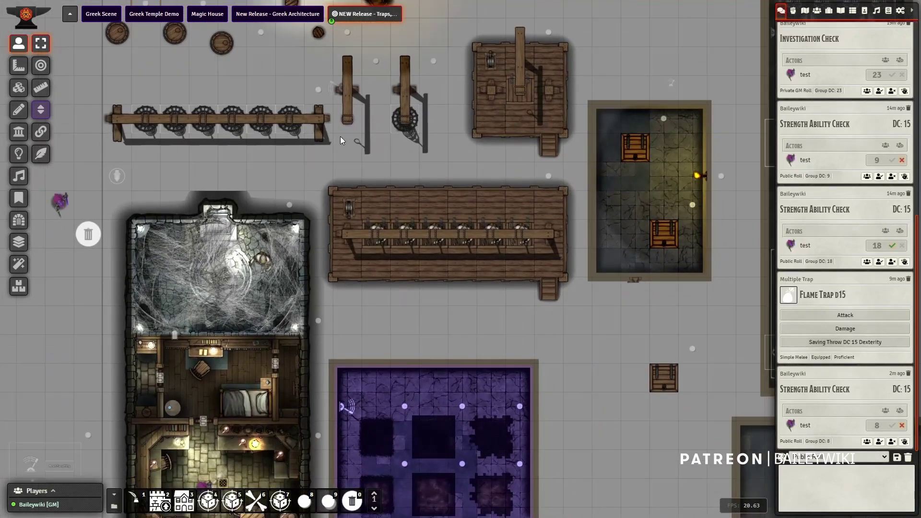
scroll(436, 234, down, 4)
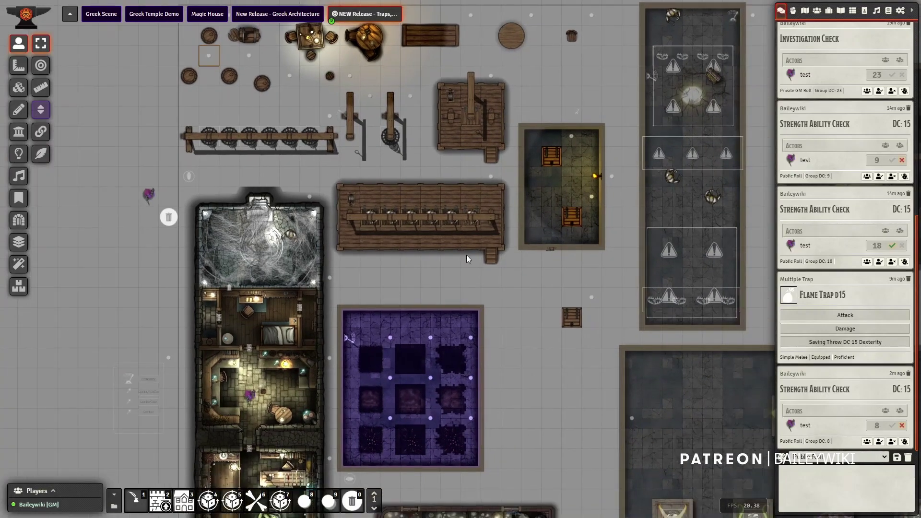
drag(666, 76, 556, 22)
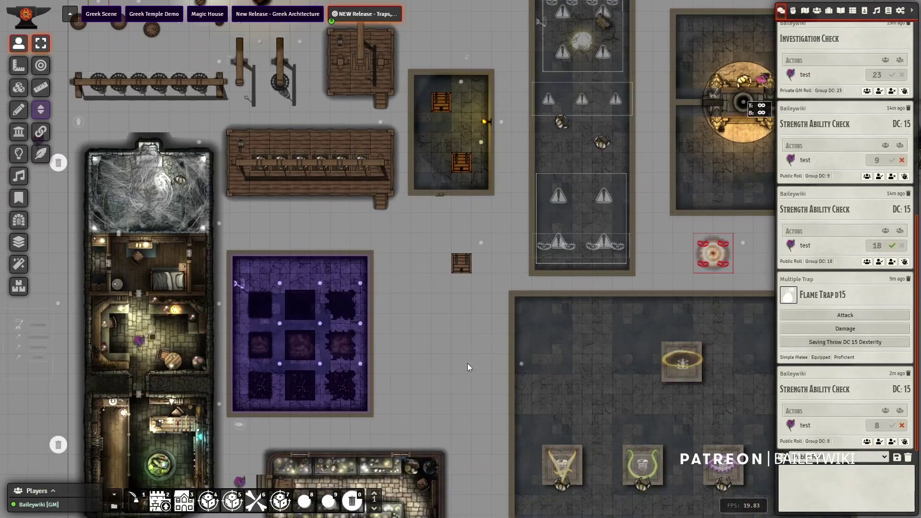
scroll(471, 369, down, 4)
drag(443, 358, 450, 244)
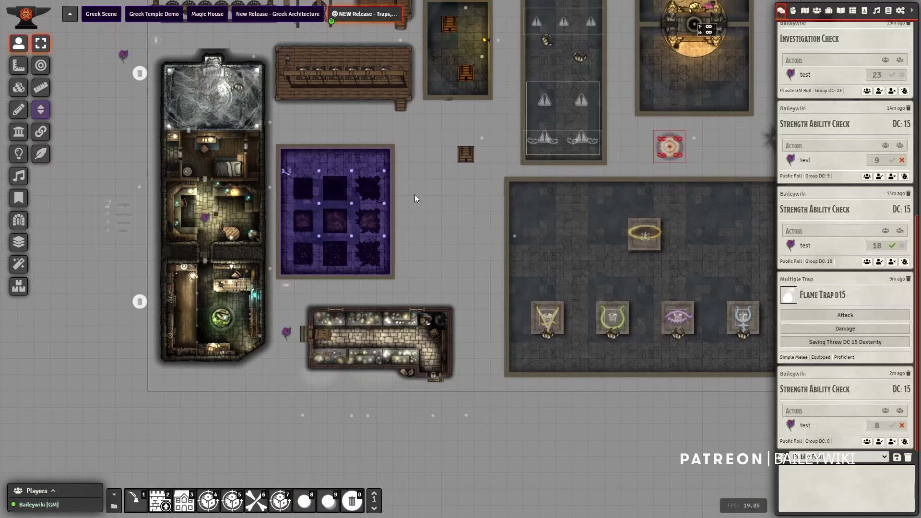
scroll(415, 198, up, 3)
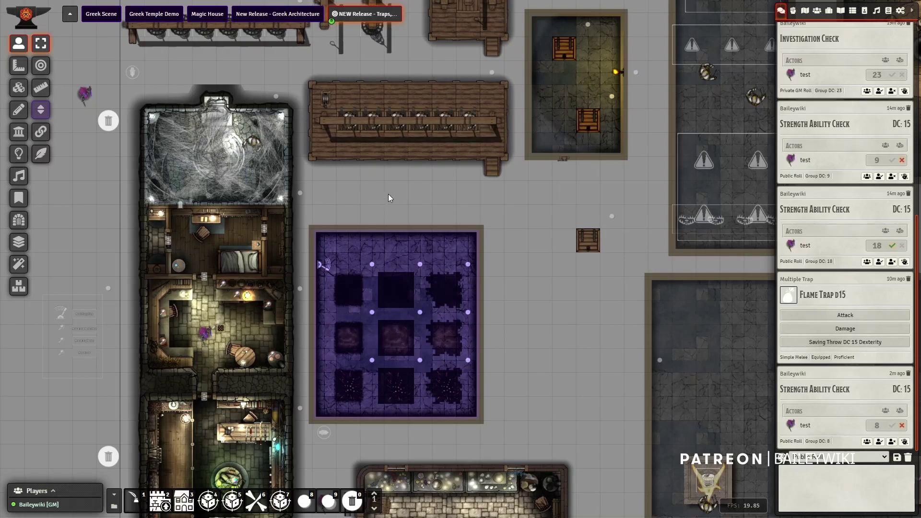
drag(383, 200, 511, 171)
drag(665, 266, 382, 400)
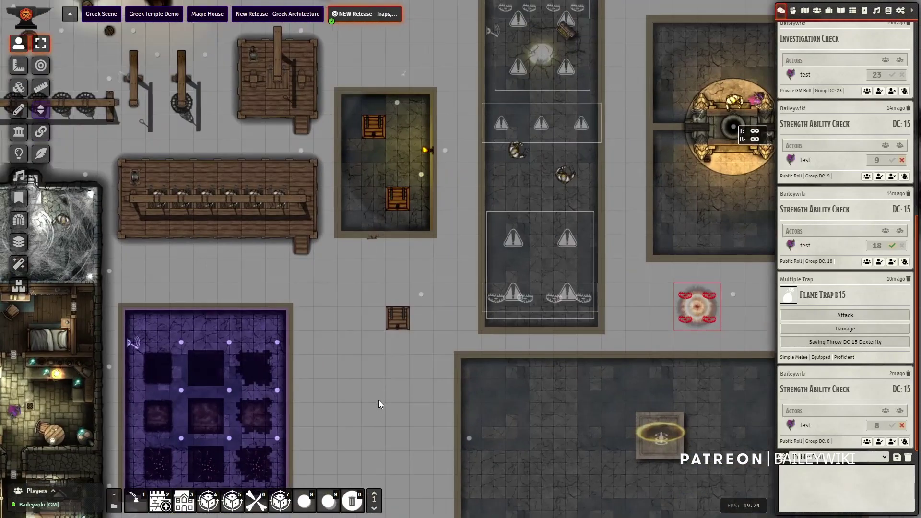
key(Right)
key(Up)
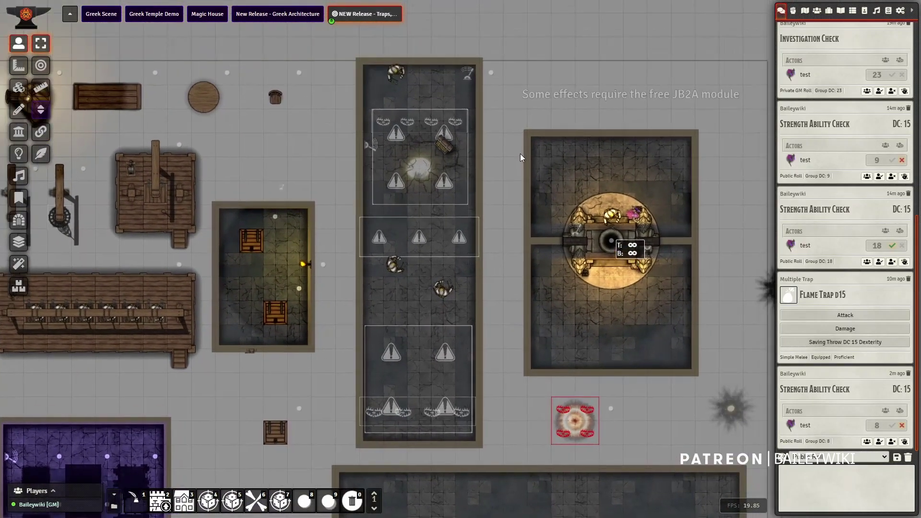
scroll(595, 304, down, 3)
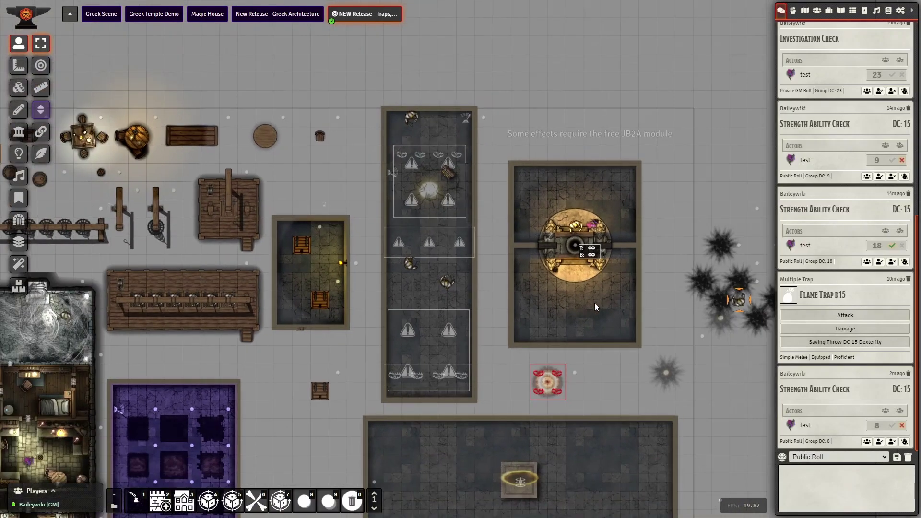